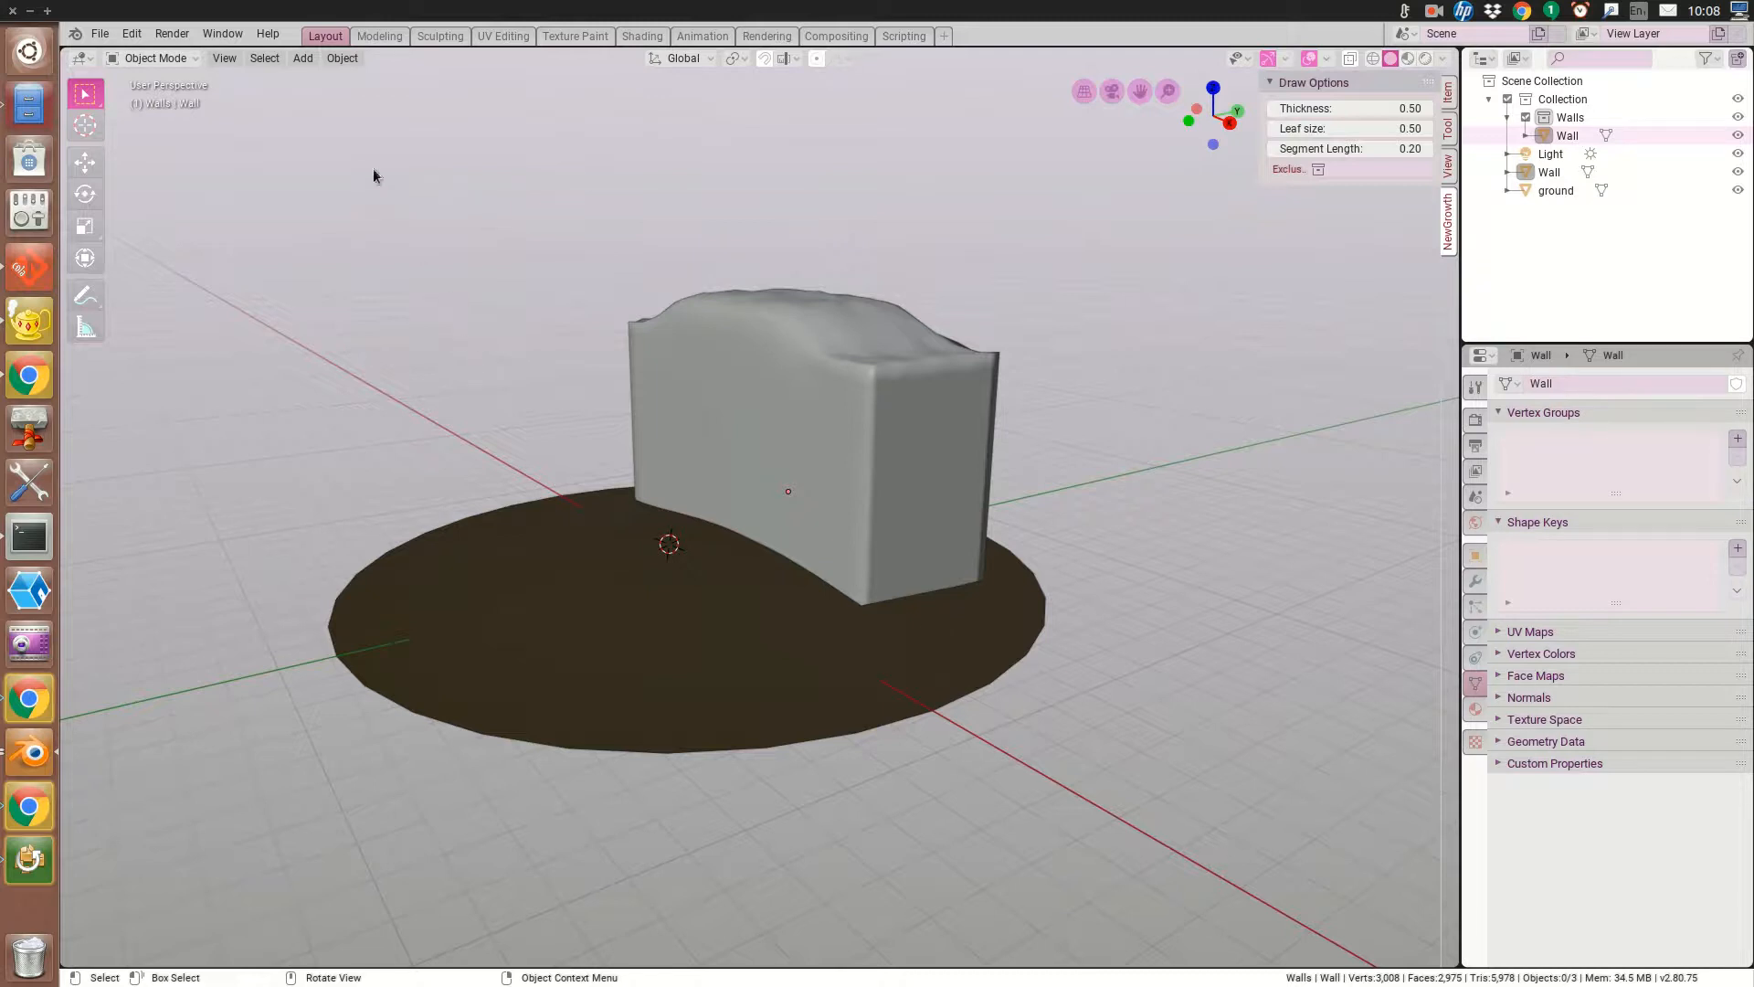
Try to draw a new tree beside the wall in right view, extending a branch sideways through the wall, and discard it.
click(310, 64)
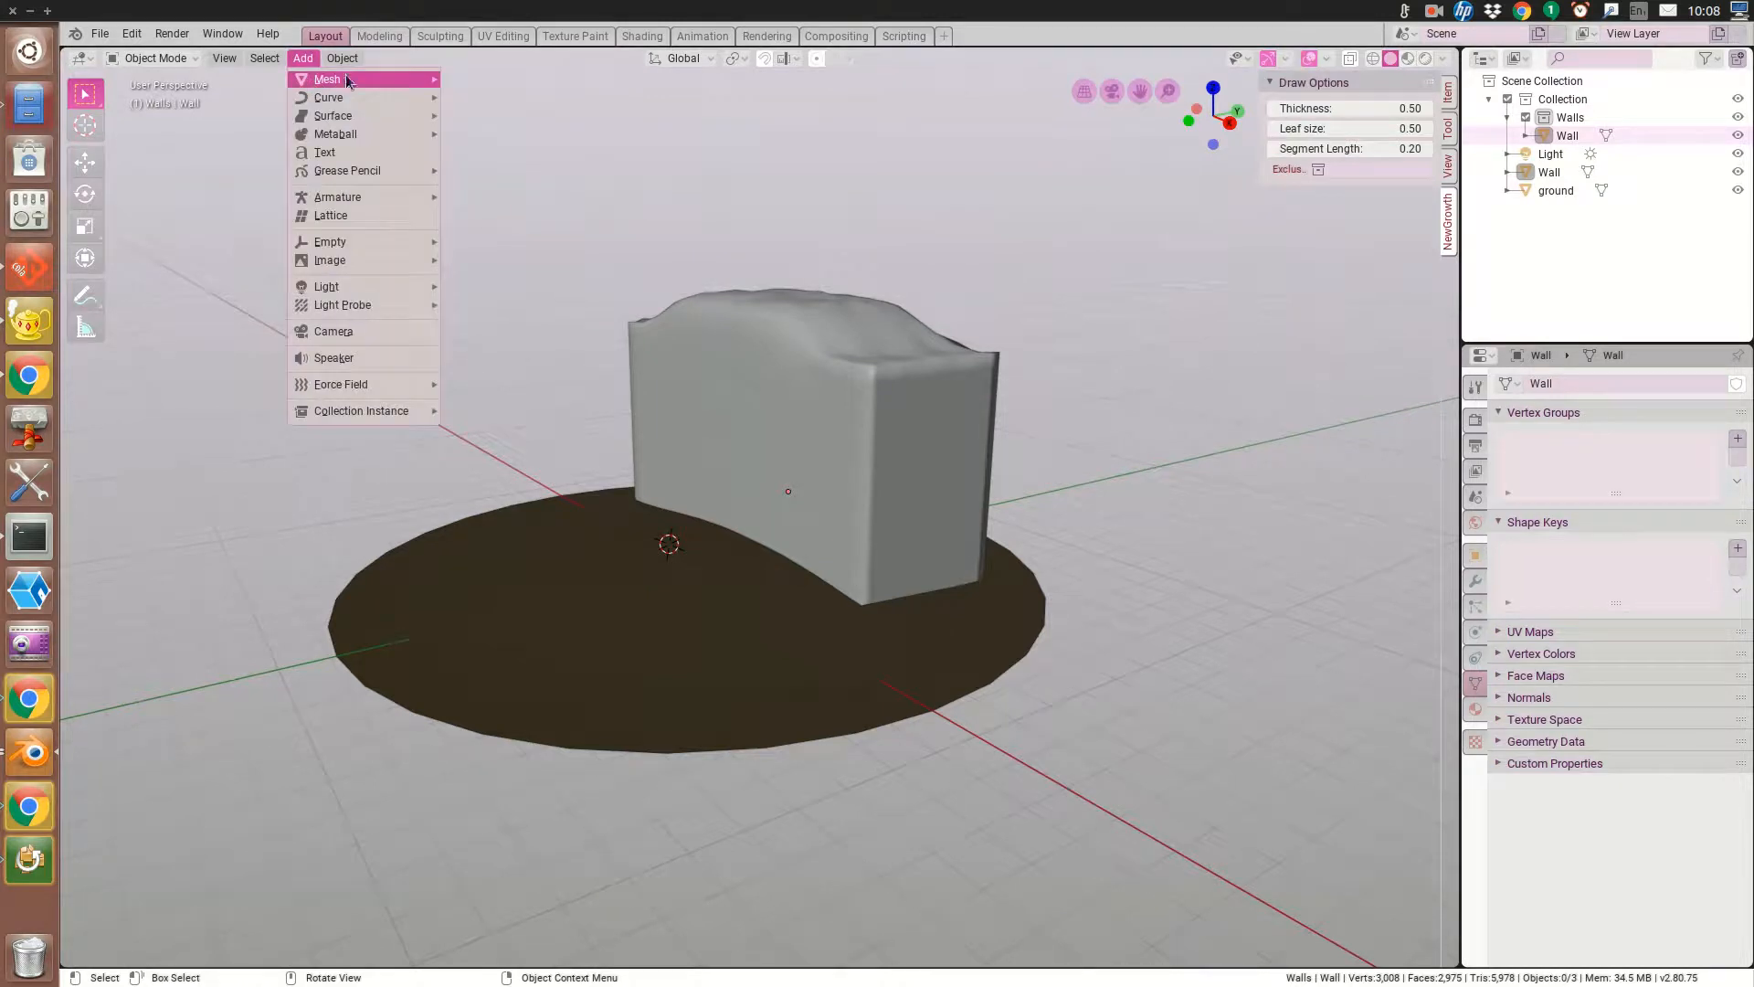
mouse_move(346, 78)
click(512, 283)
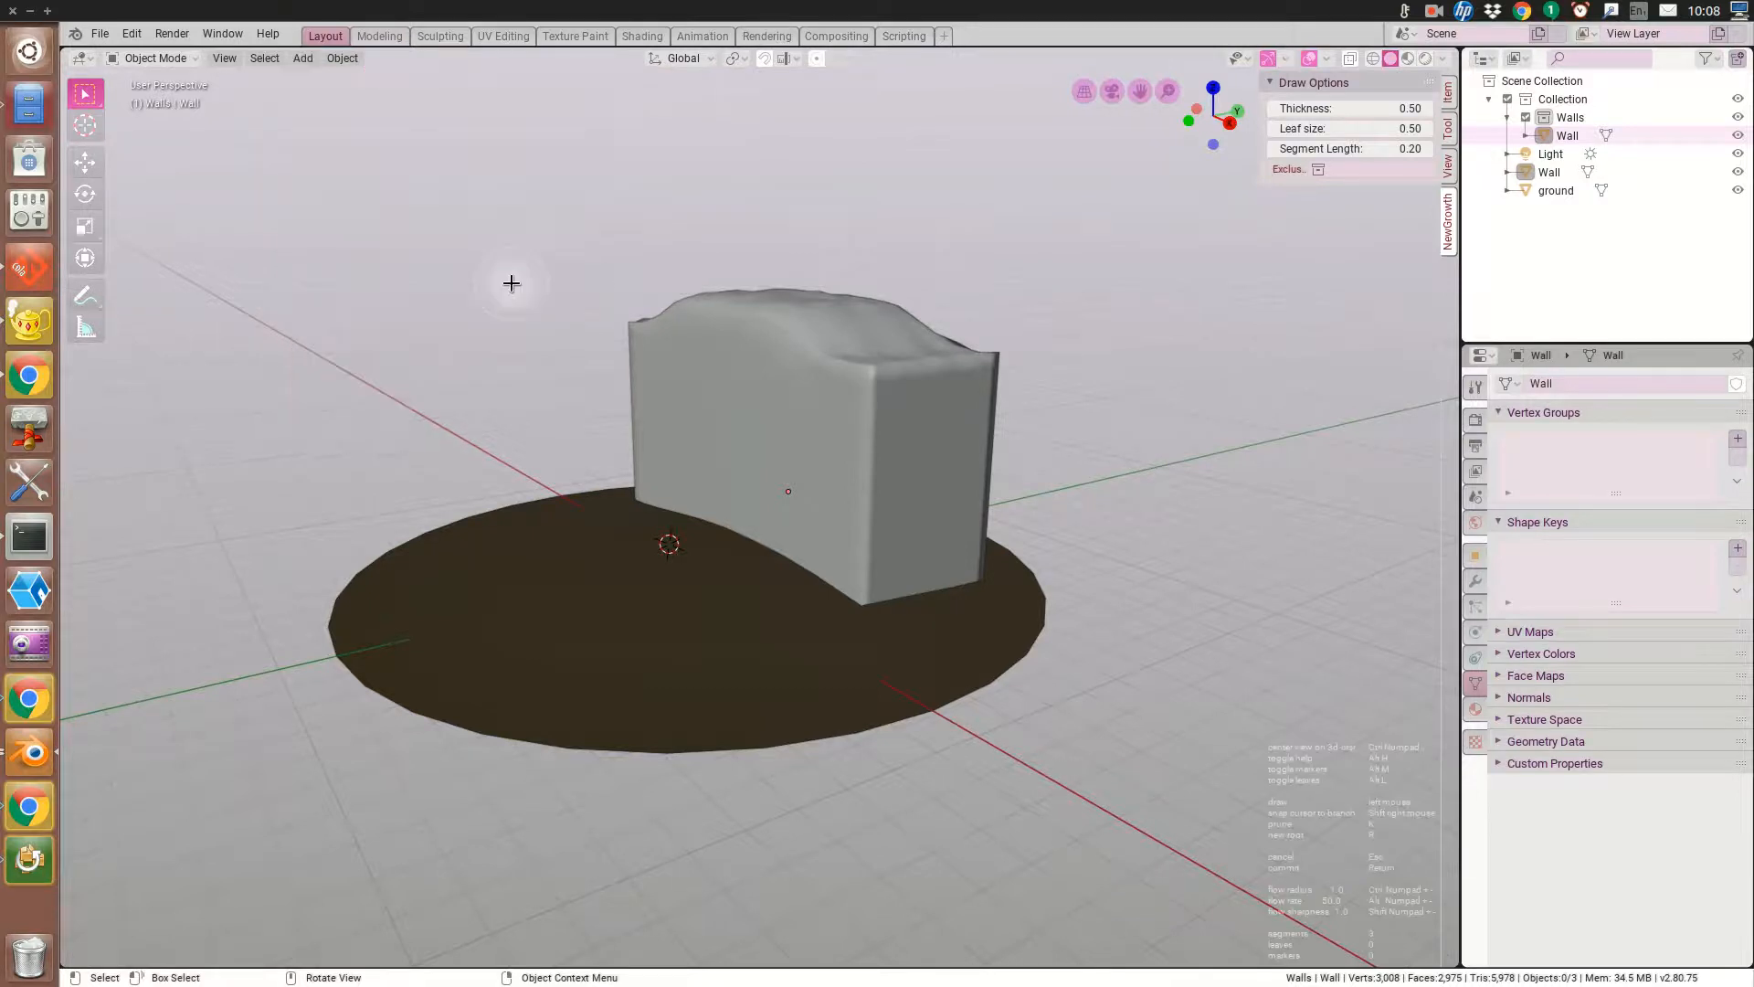
middle_drag(697, 519, 639, 505)
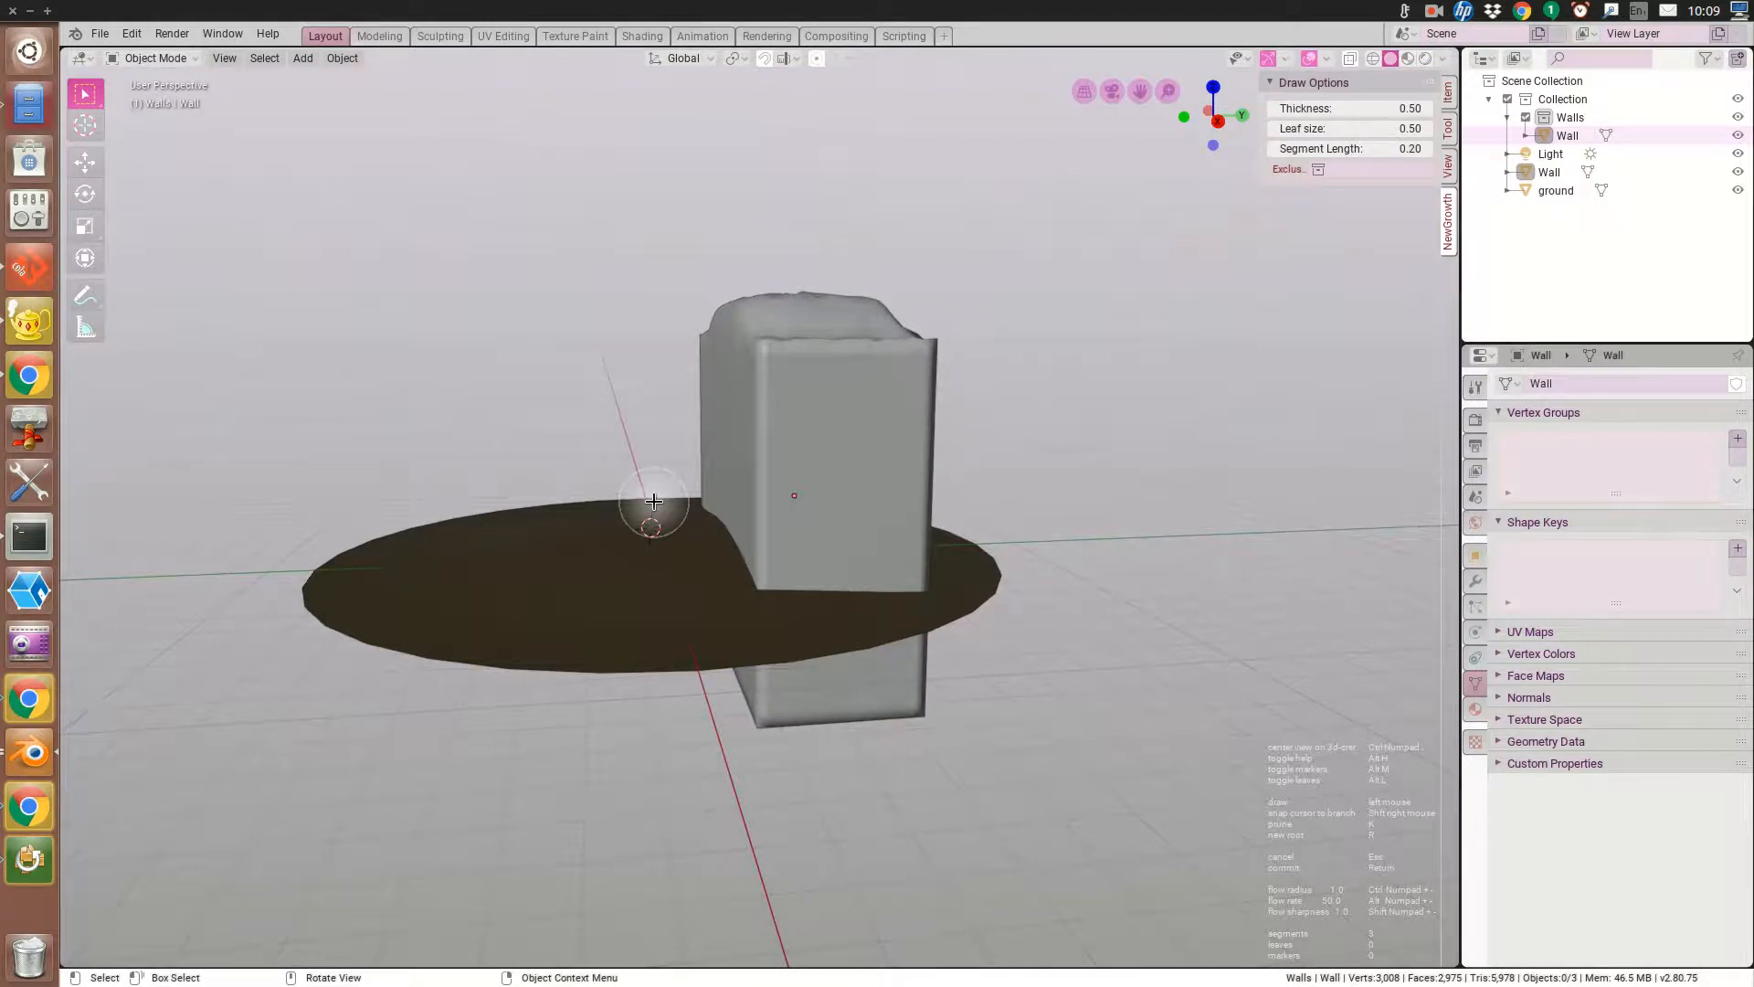
key(KP_3)
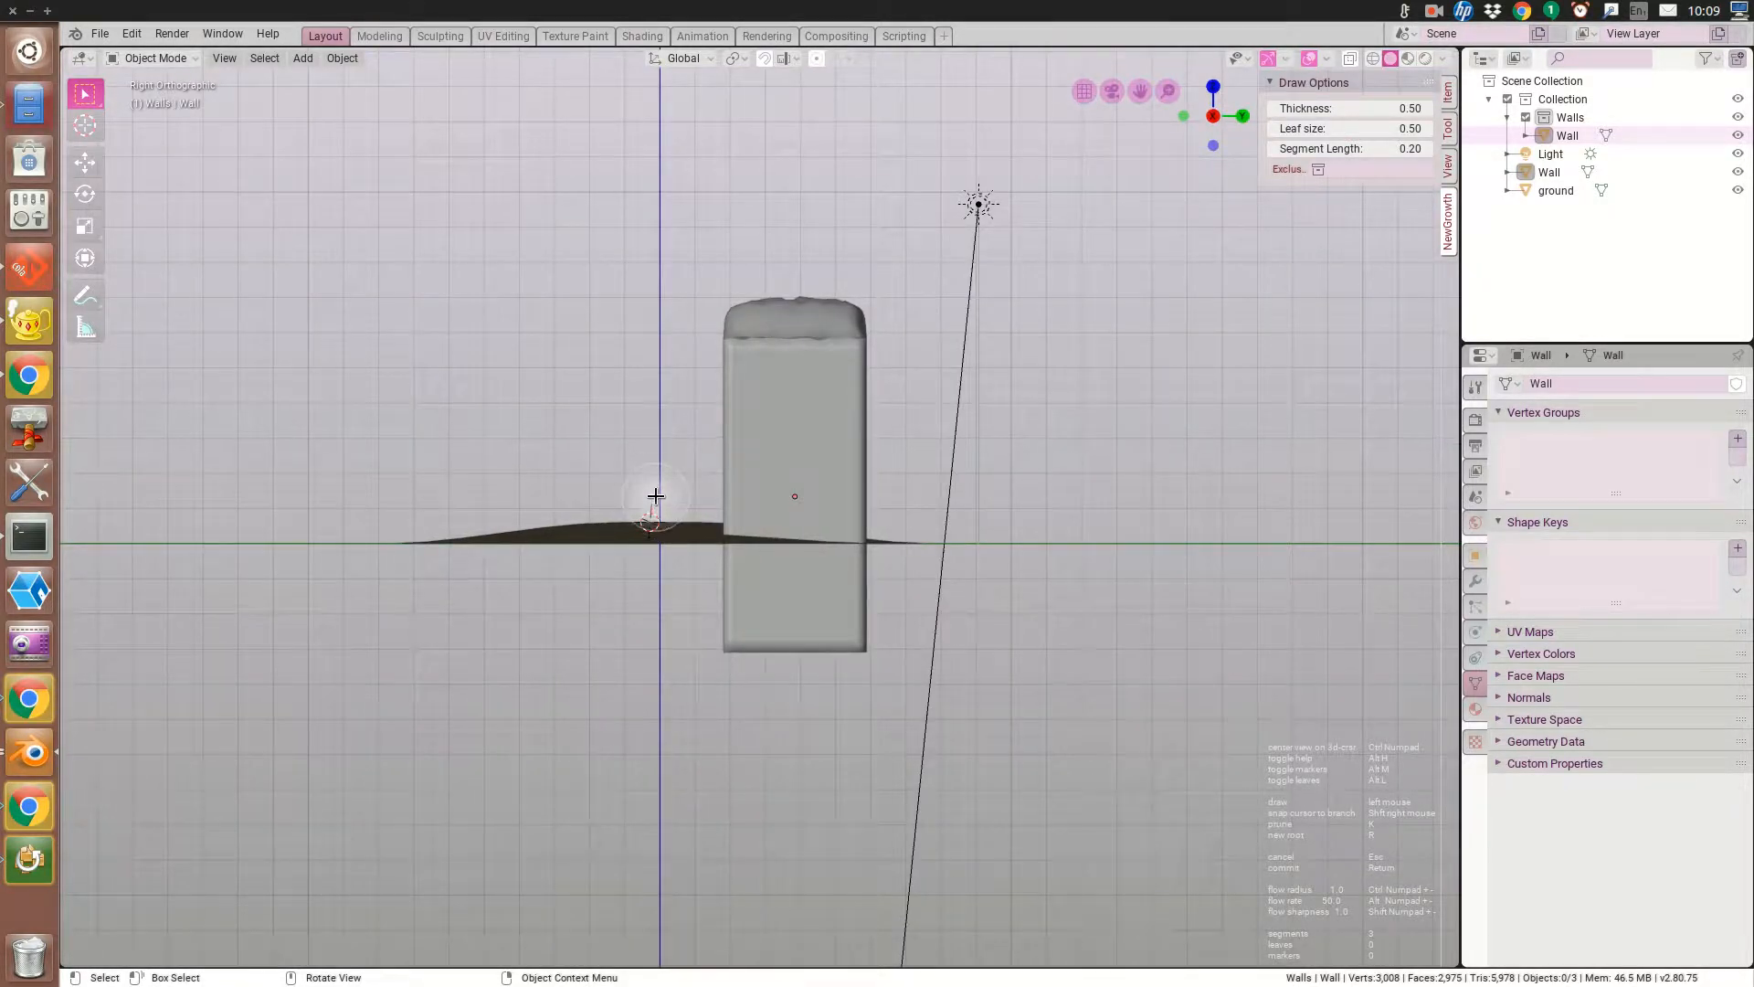
drag(654, 476, 650, 305)
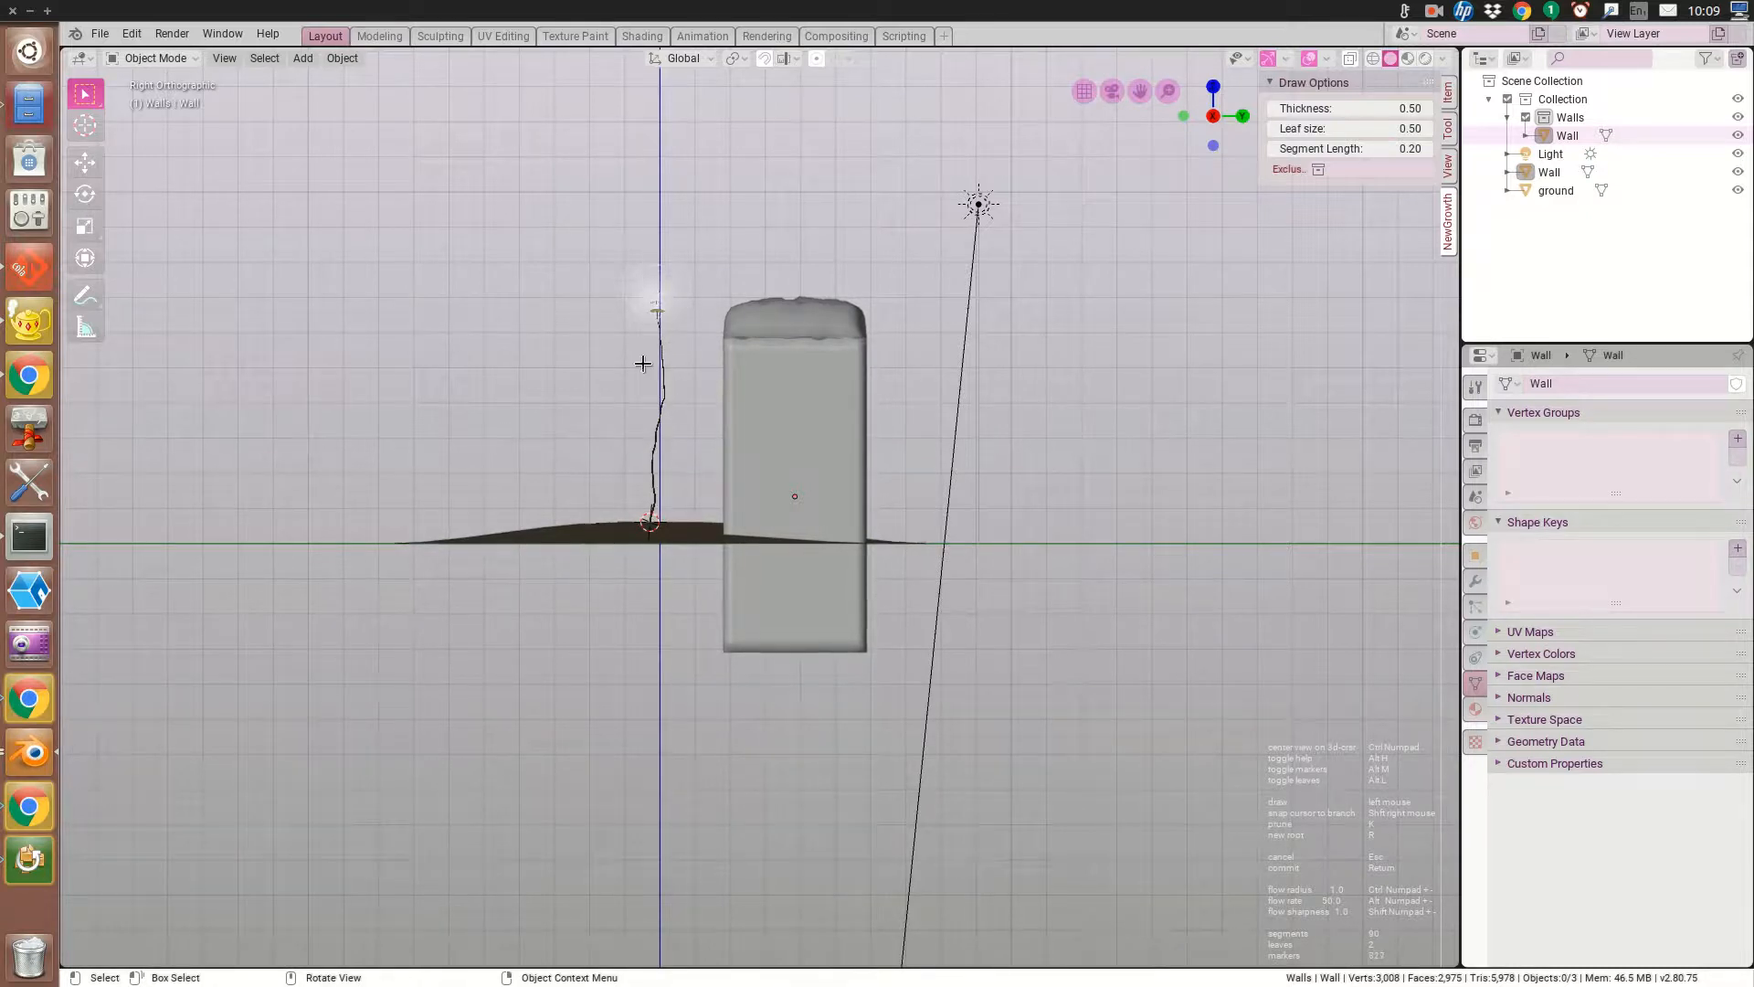
mouse_move(676, 448)
mouse_down()
mouse_move(661, 407)
mouse_move(697, 344)
mouse_move(803, 368)
mouse_move(875, 360)
mouse_up()
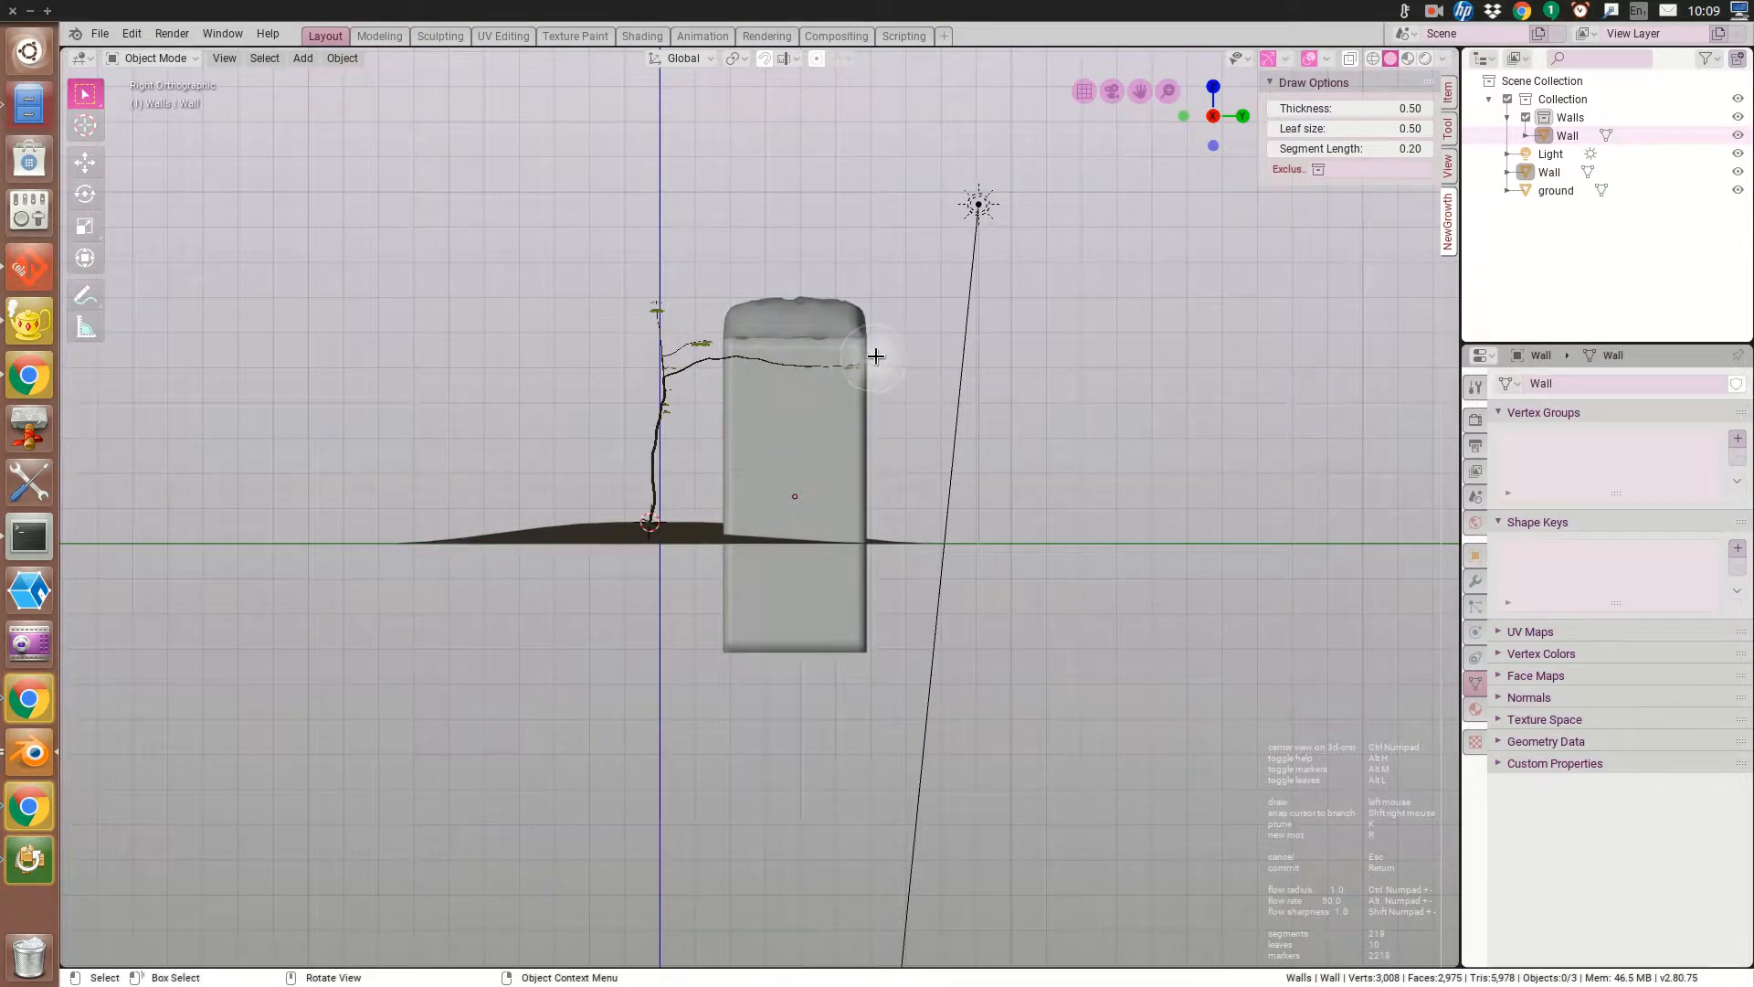
mouse_move(804, 420)
middle_down()
mouse_move(805, 460)
mouse_move(778, 493)
mouse_move(785, 464)
mouse_move(834, 454)
mouse_move(874, 489)
middle_up()
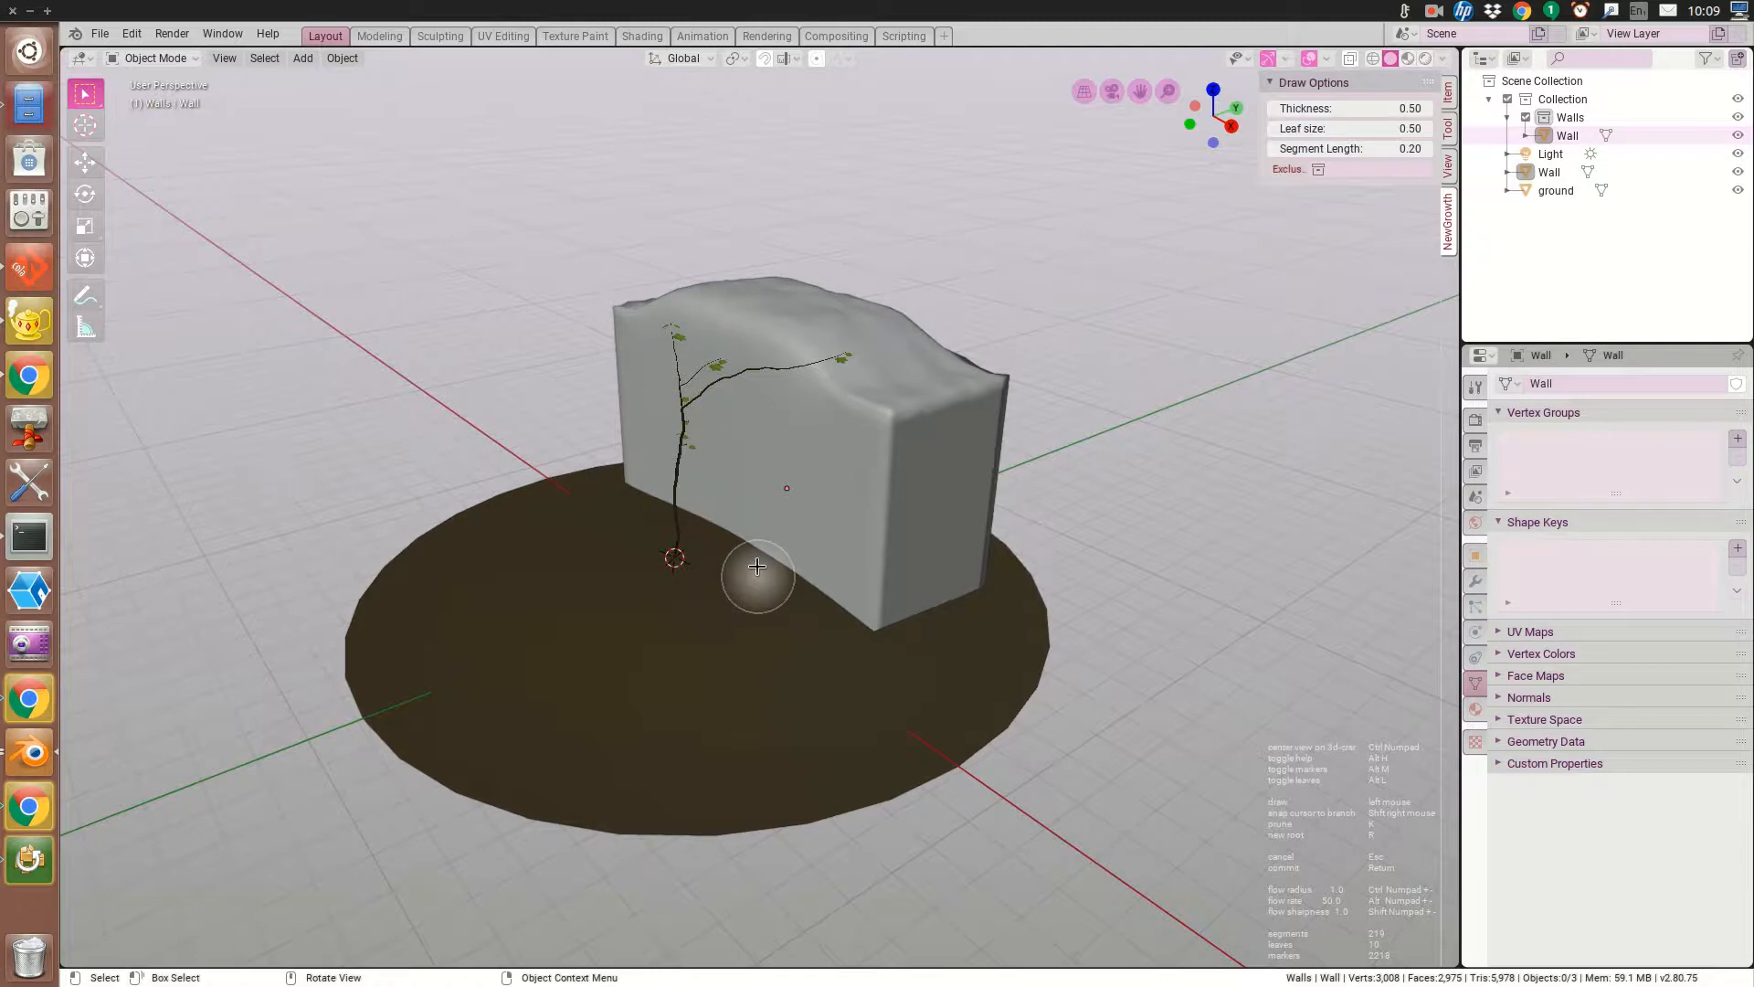
key(Escape)
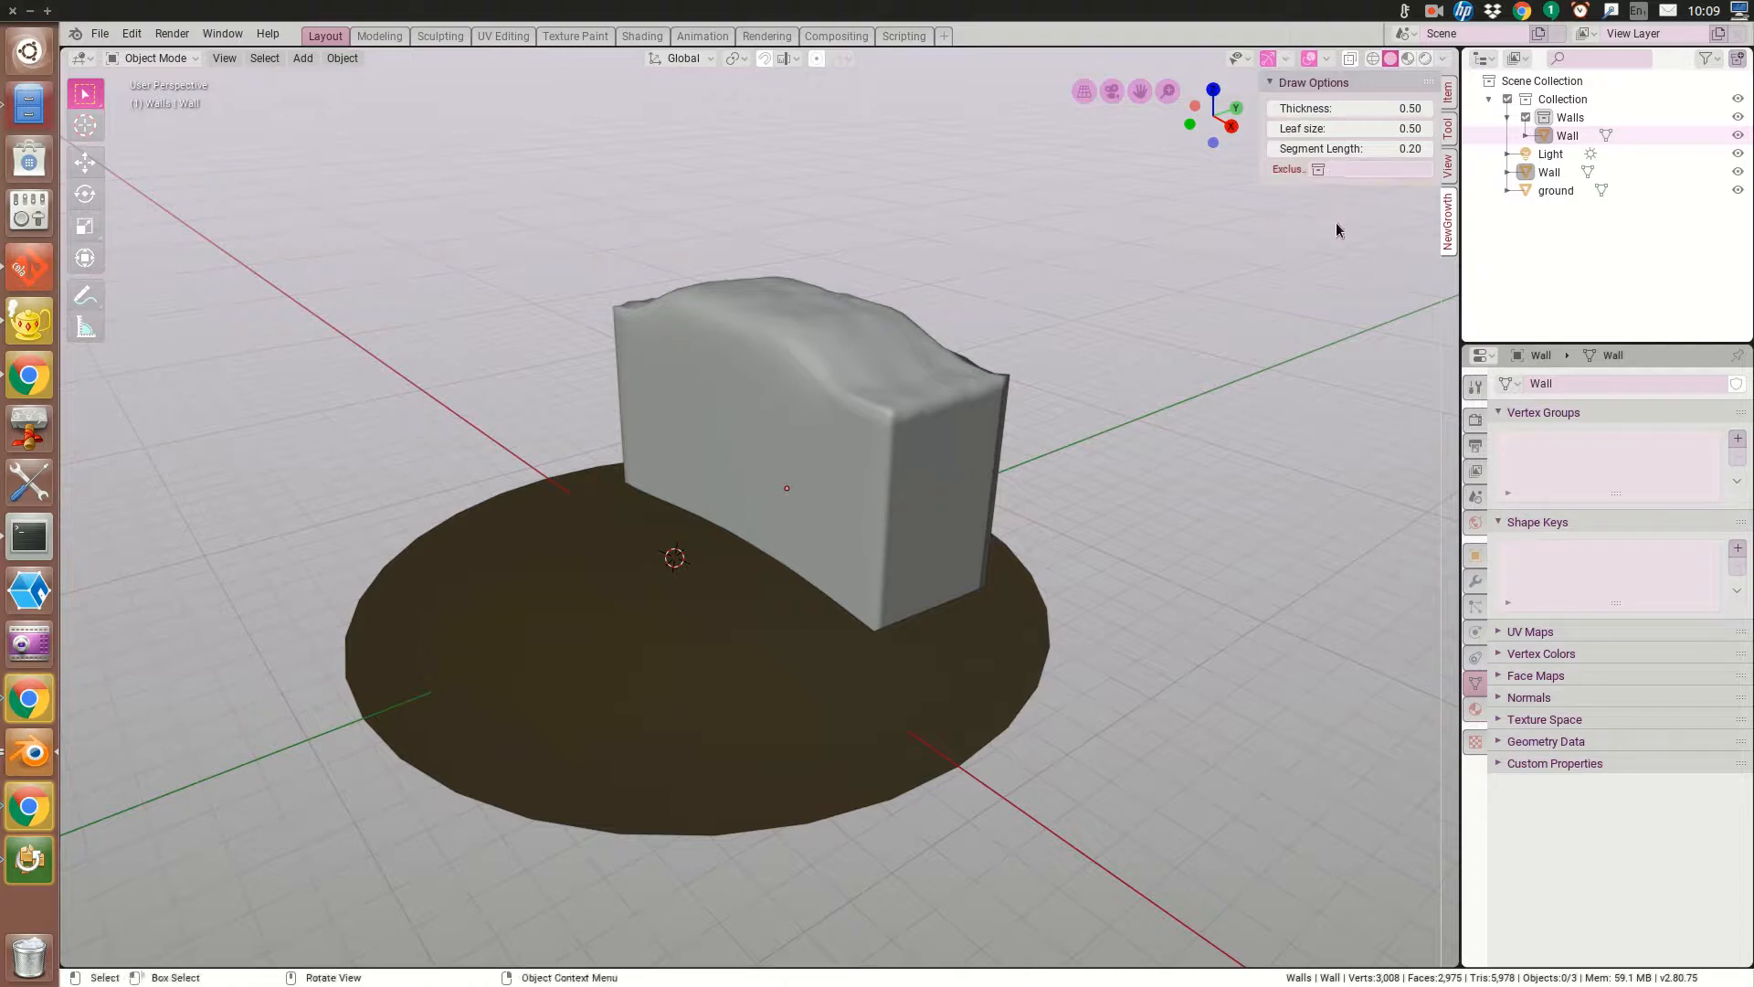
Set Walls as the exclusion collection in the tree draw options.
click(1336, 168)
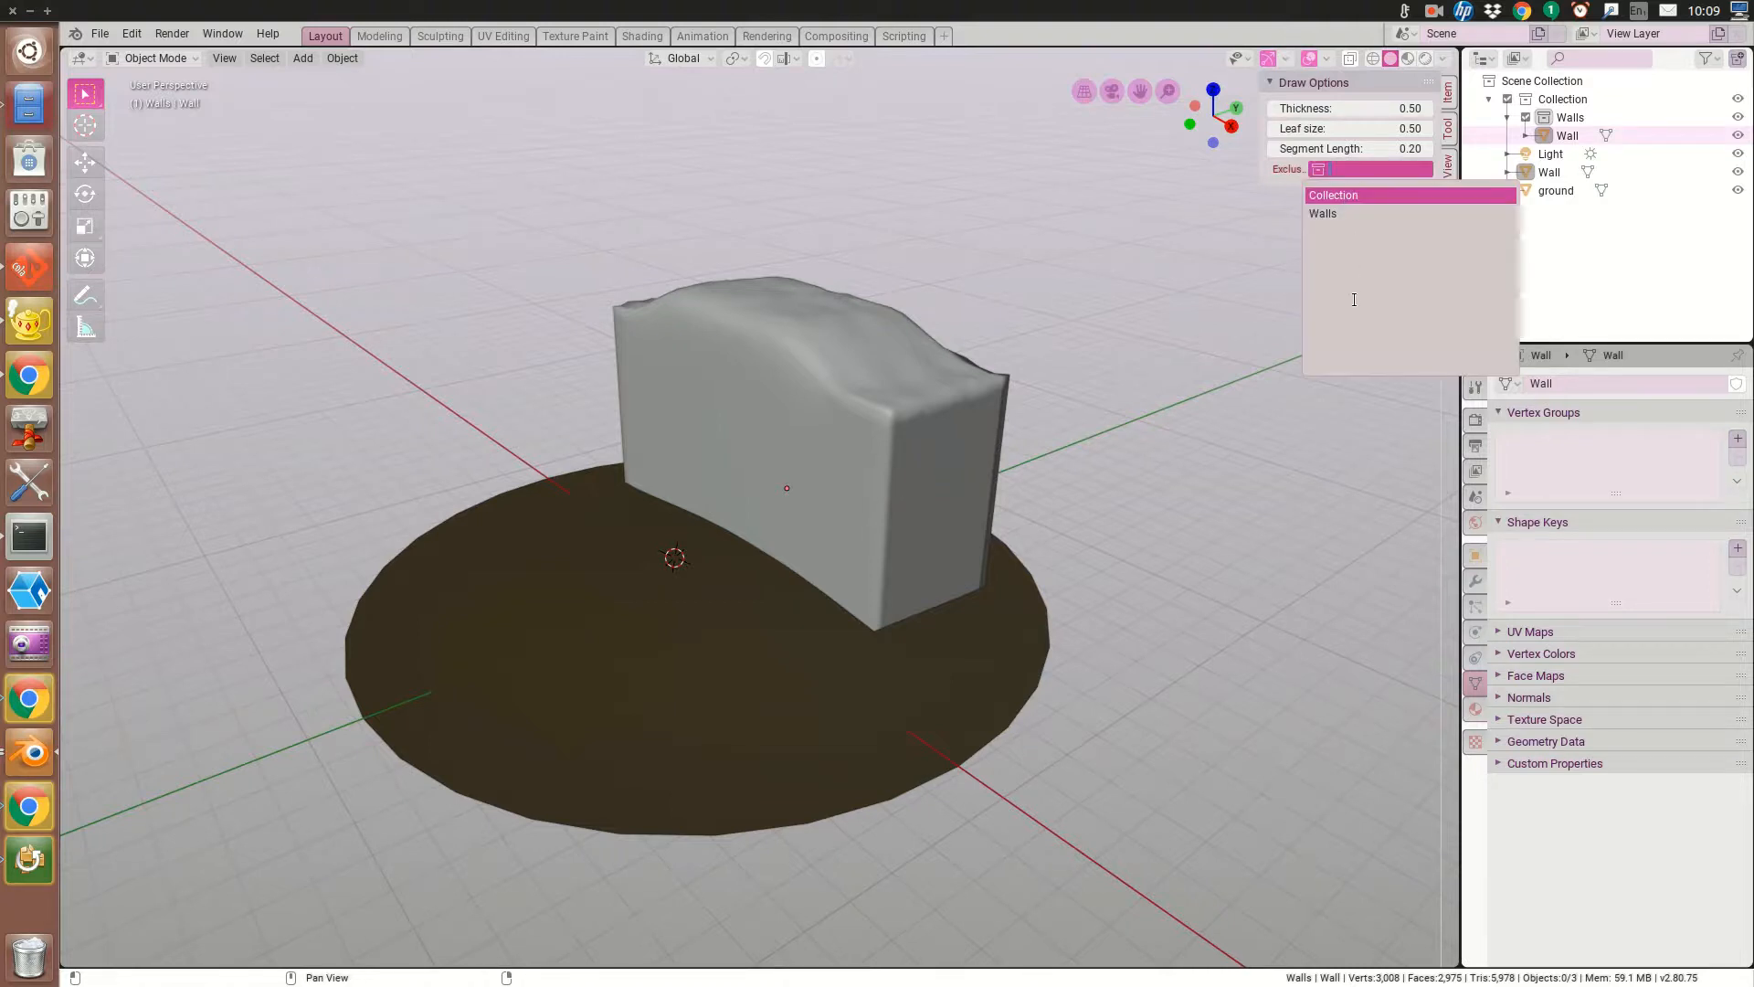
click(1336, 216)
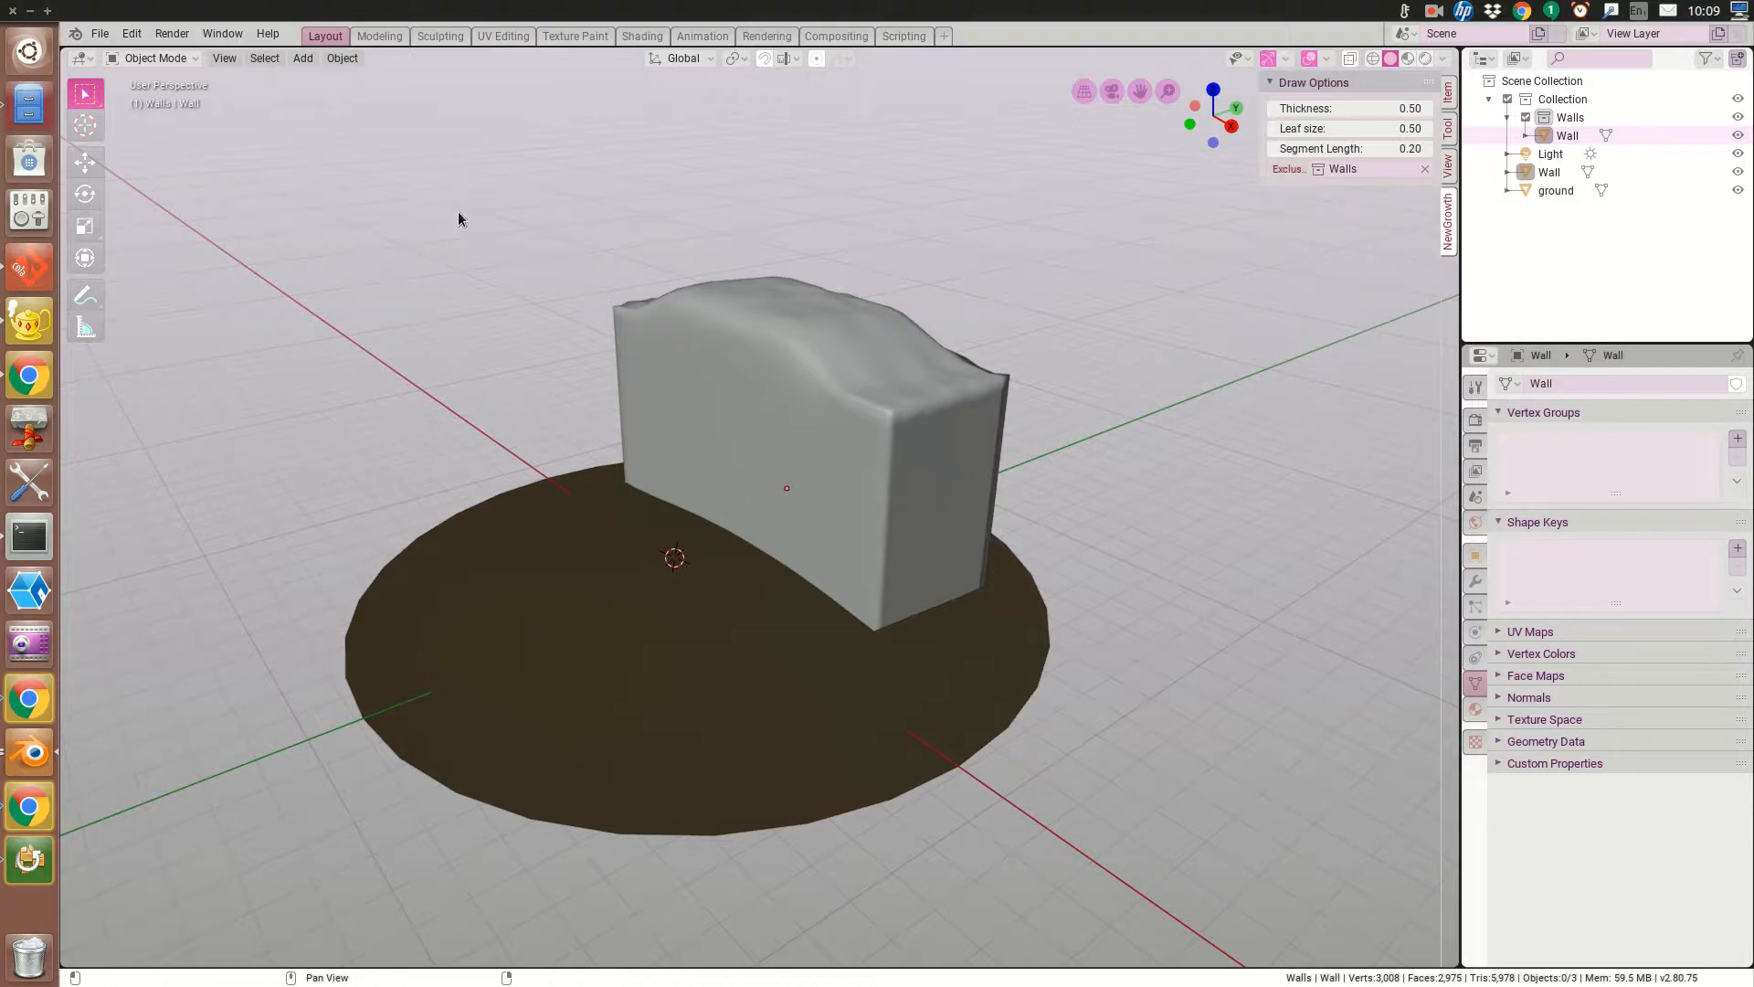
Add a tree at the 3D cursor and draw its trunk upward beside the wall in right view.
click(302, 58)
mouse_move(316, 80)
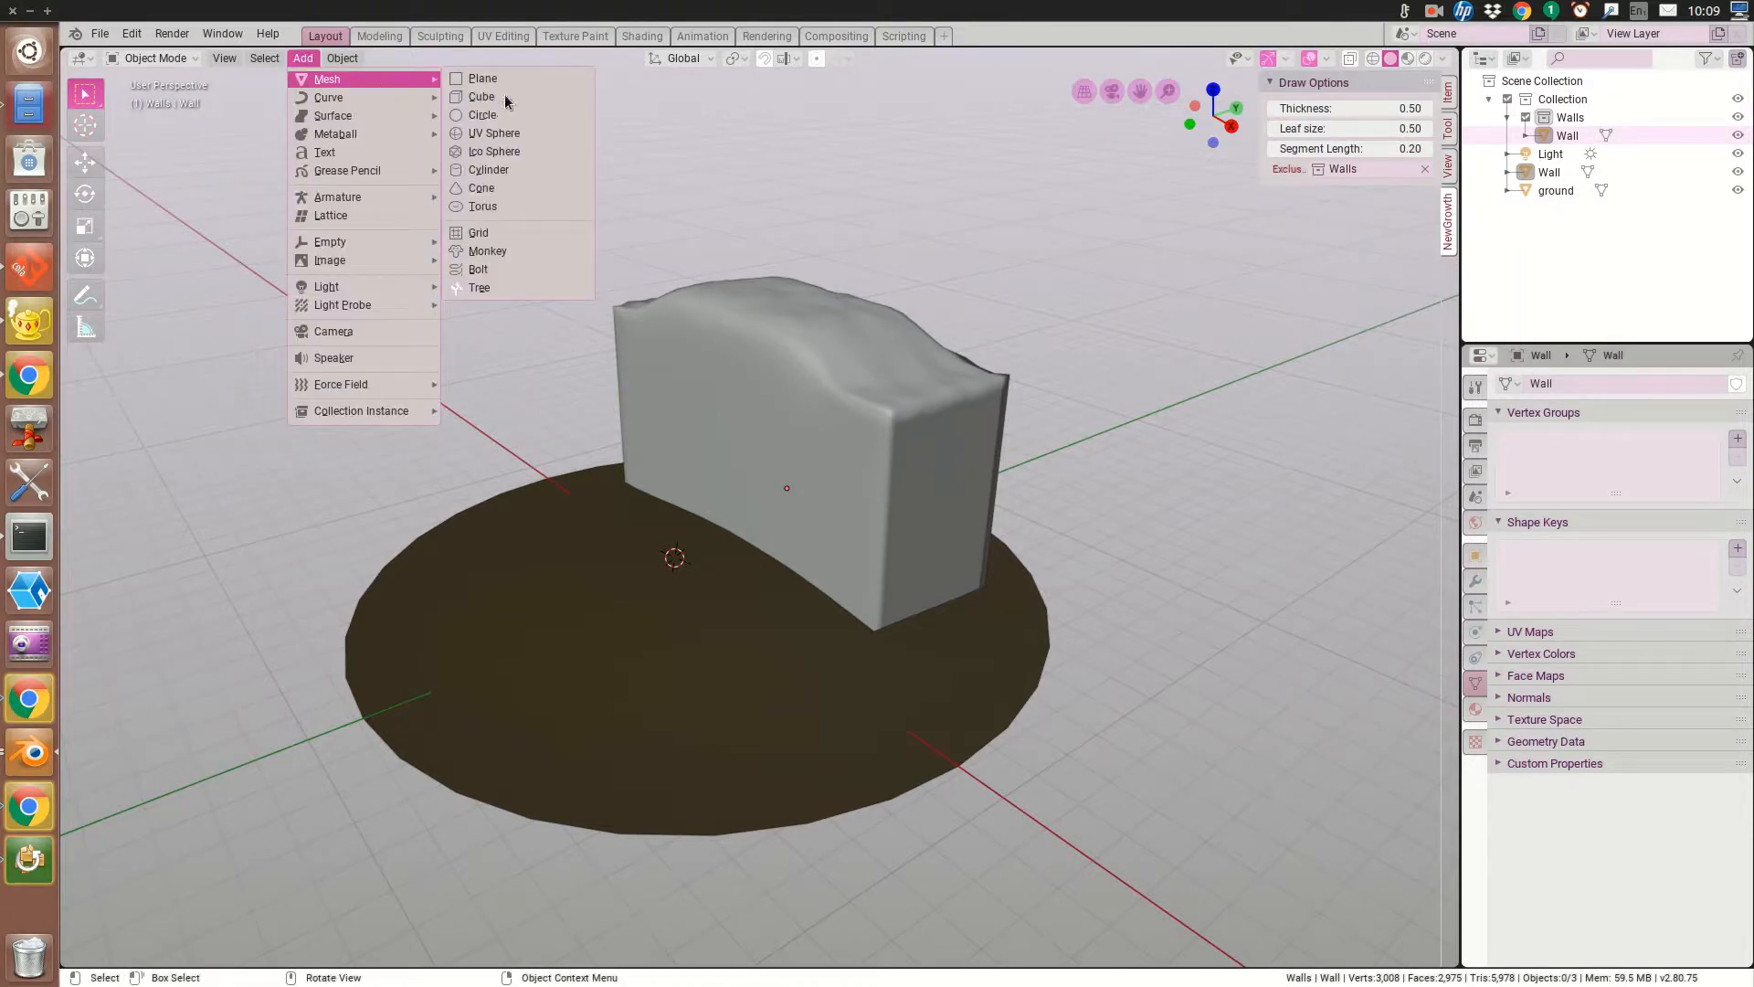
click(523, 289)
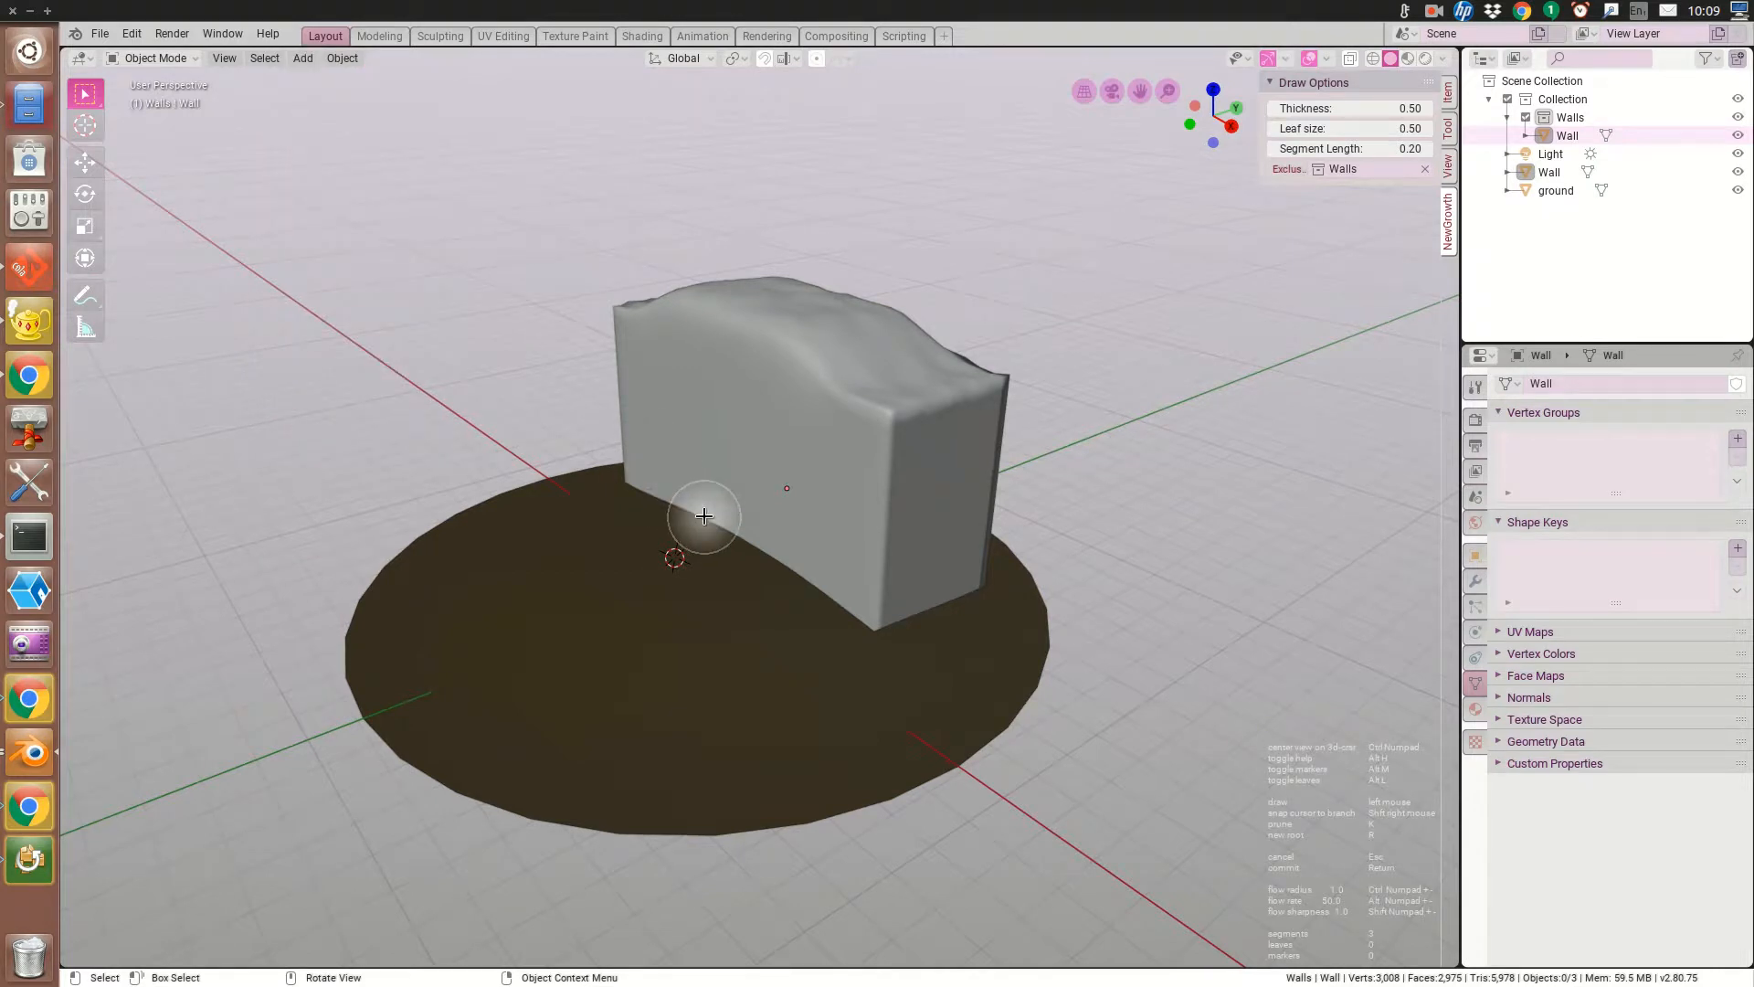
key(KP_3)
mouse_move(703, 516)
mouse_down()
mouse_move(666, 485)
mouse_move(677, 387)
mouse_move(771, 372)
mouse_move(701, 372)
mouse_move(669, 297)
mouse_move(682, 320)
mouse_move(753, 329)
mouse_move(686, 357)
mouse_up()
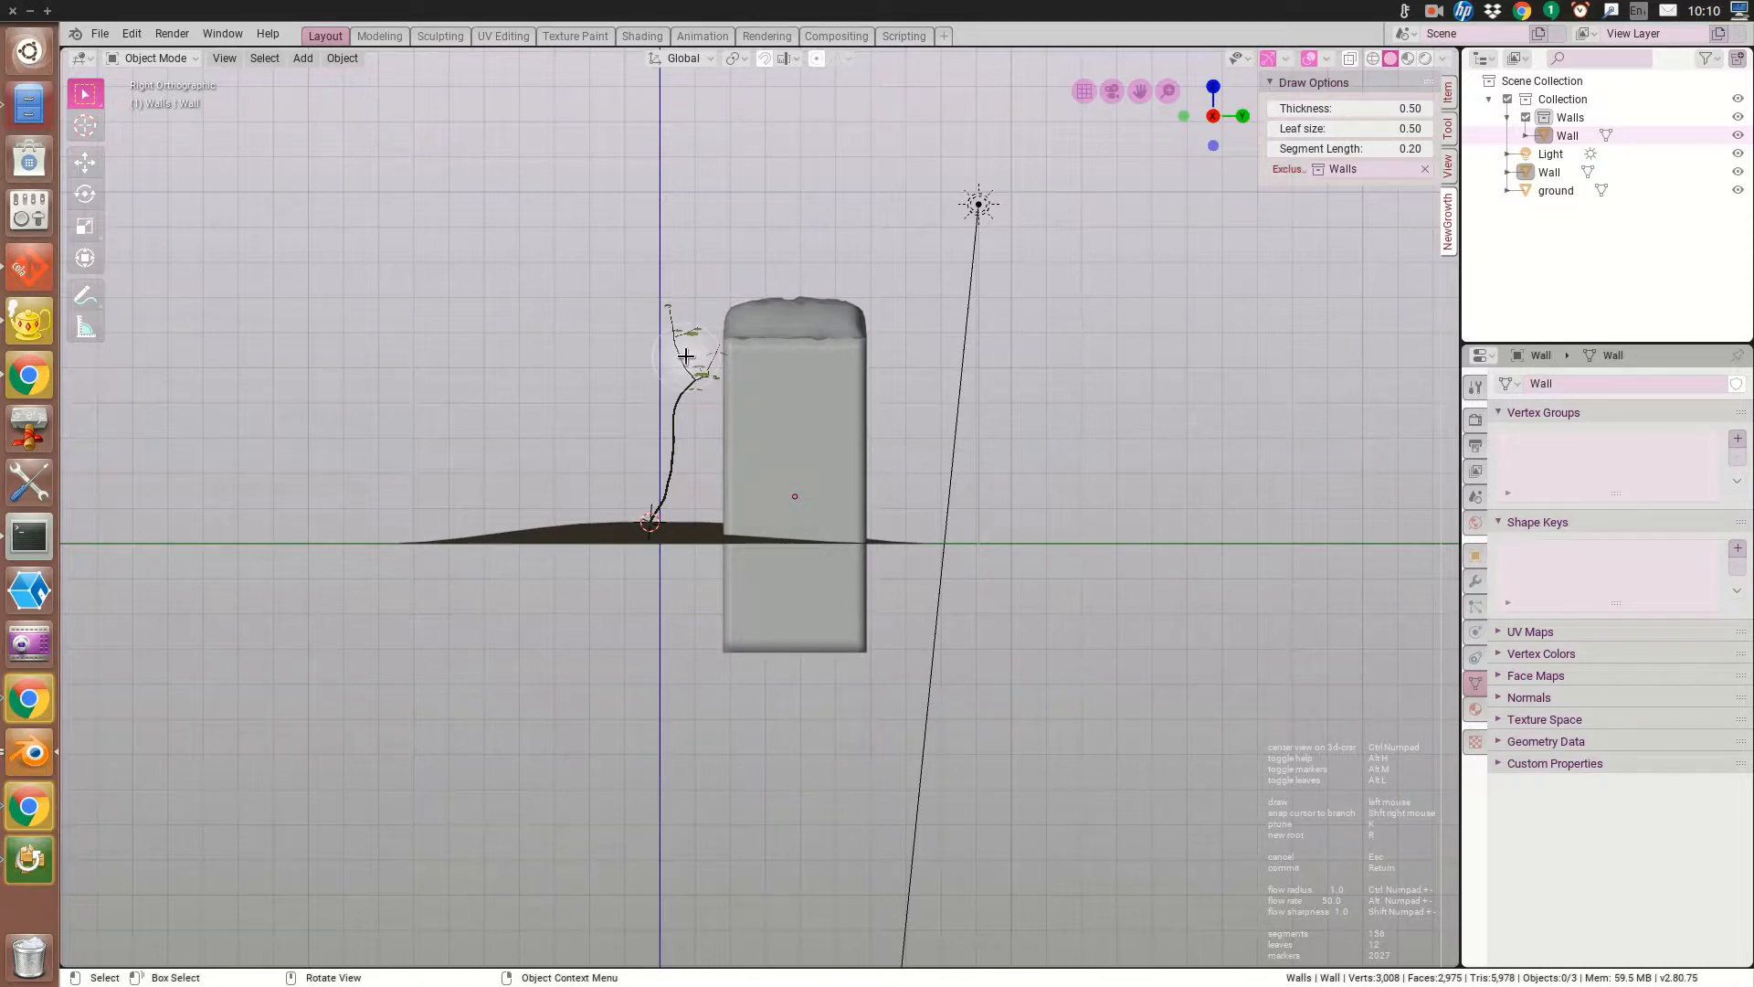
Increase the flow radius to 4.2 and grow a broad, leafy crown around the upper trunk beside the wall.
key(ctrl+KP_Add)
key(ctrl+KP_Add)
key(ctrl+KP_Add)
key(ctrl+KP_Add)
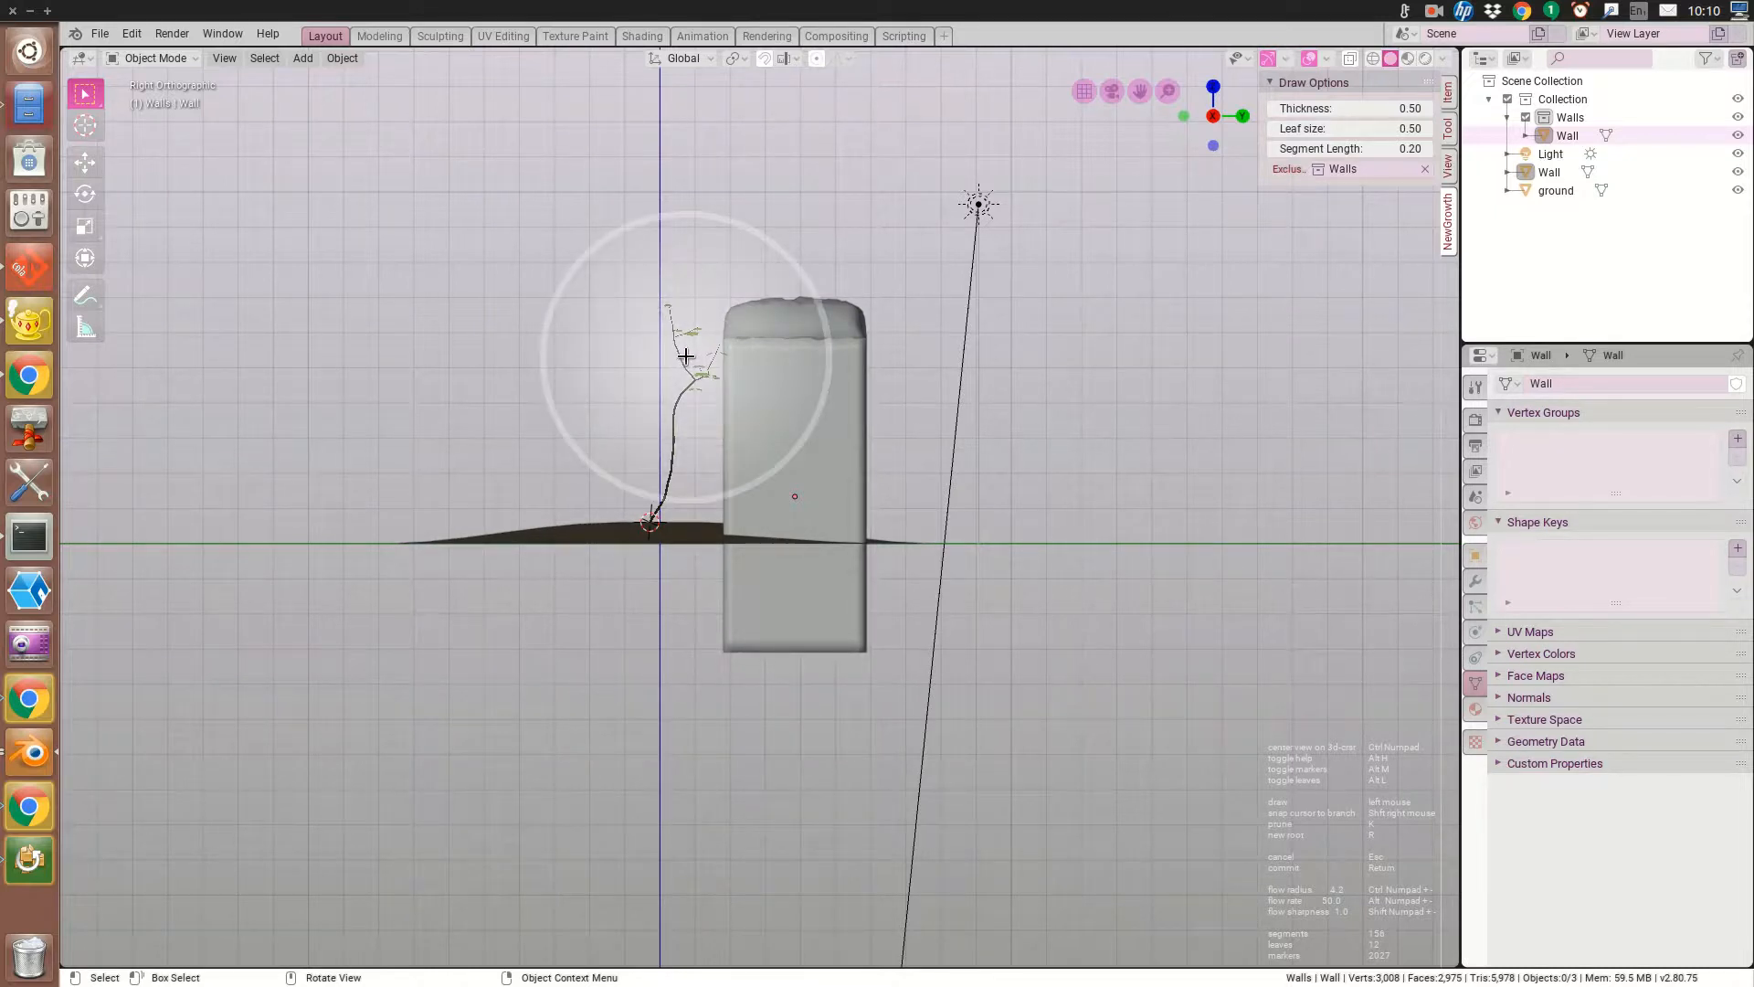
mouse_move(675, 352)
mouse_down()
mouse_move(661, 340)
mouse_move(694, 329)
mouse_move(678, 277)
mouse_move(716, 293)
mouse_move(704, 270)
mouse_move(742, 271)
mouse_move(689, 329)
mouse_move(690, 398)
mouse_up()
mouse_move(676, 327)
mouse_down()
mouse_move(638, 298)
mouse_move(656, 286)
mouse_up()
mouse_move(656, 286)
middle_down()
mouse_move(852, 339)
mouse_move(1038, 329)
mouse_move(1058, 299)
mouse_move(944, 333)
mouse_move(669, 315)
middle_up()
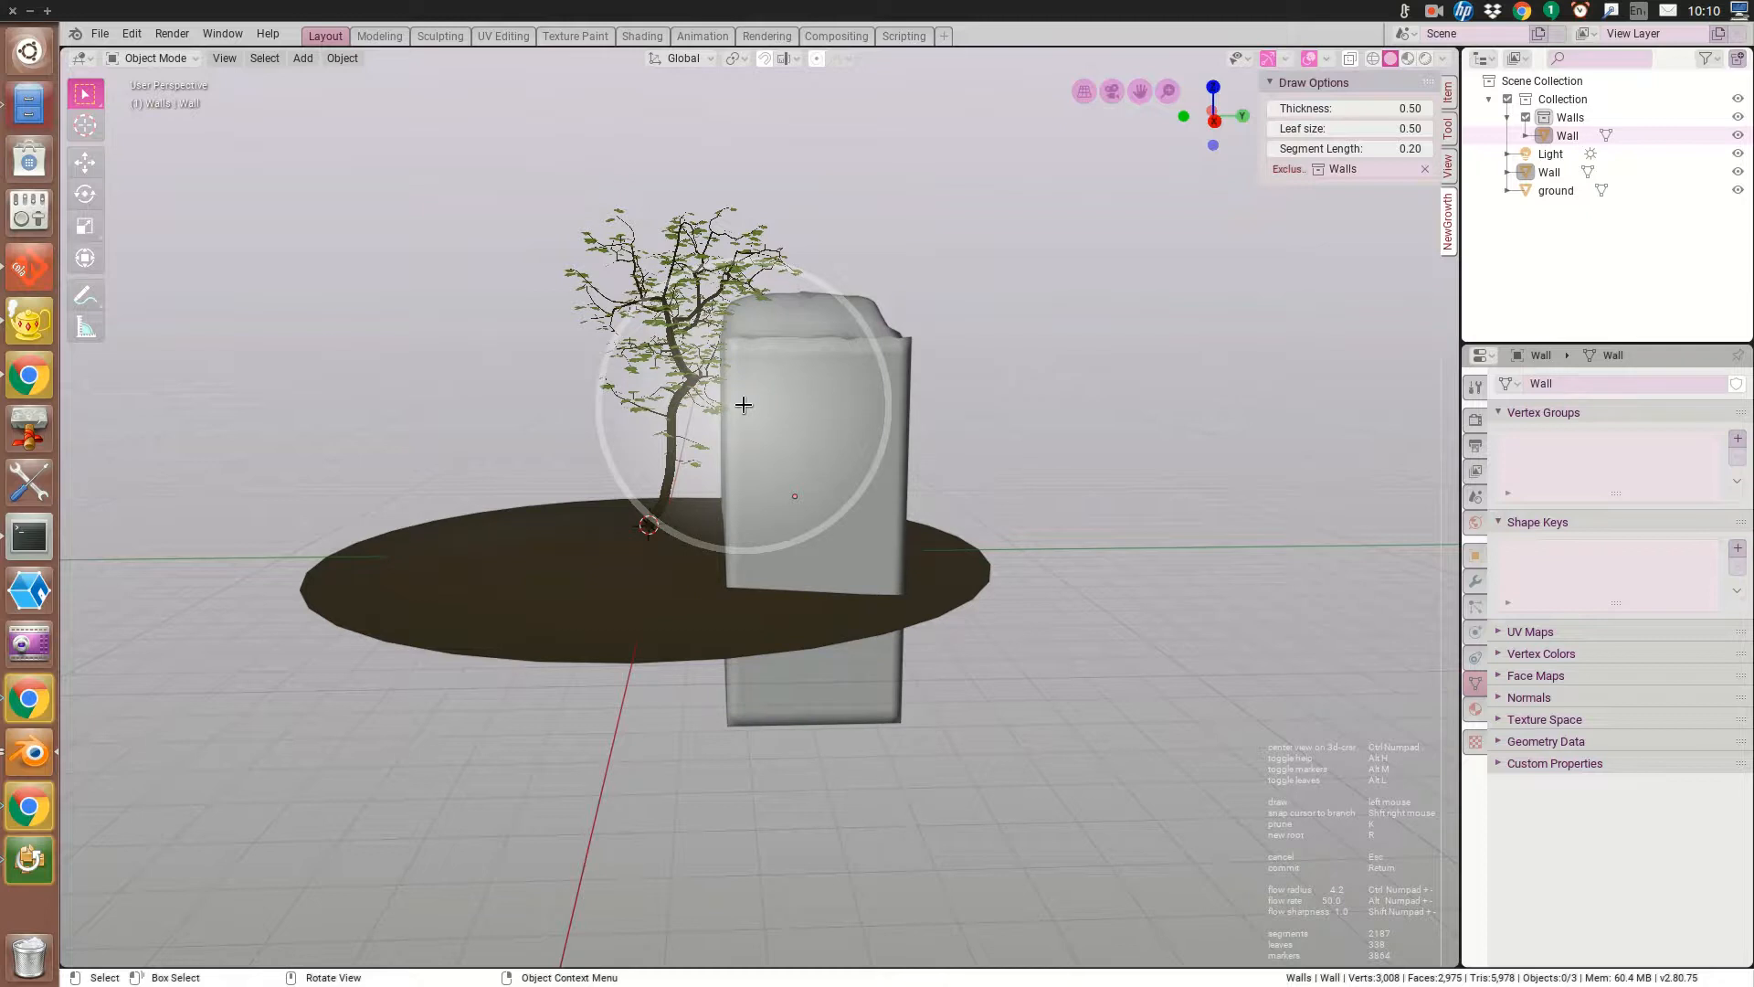
middle_drag(743, 405, 873, 420)
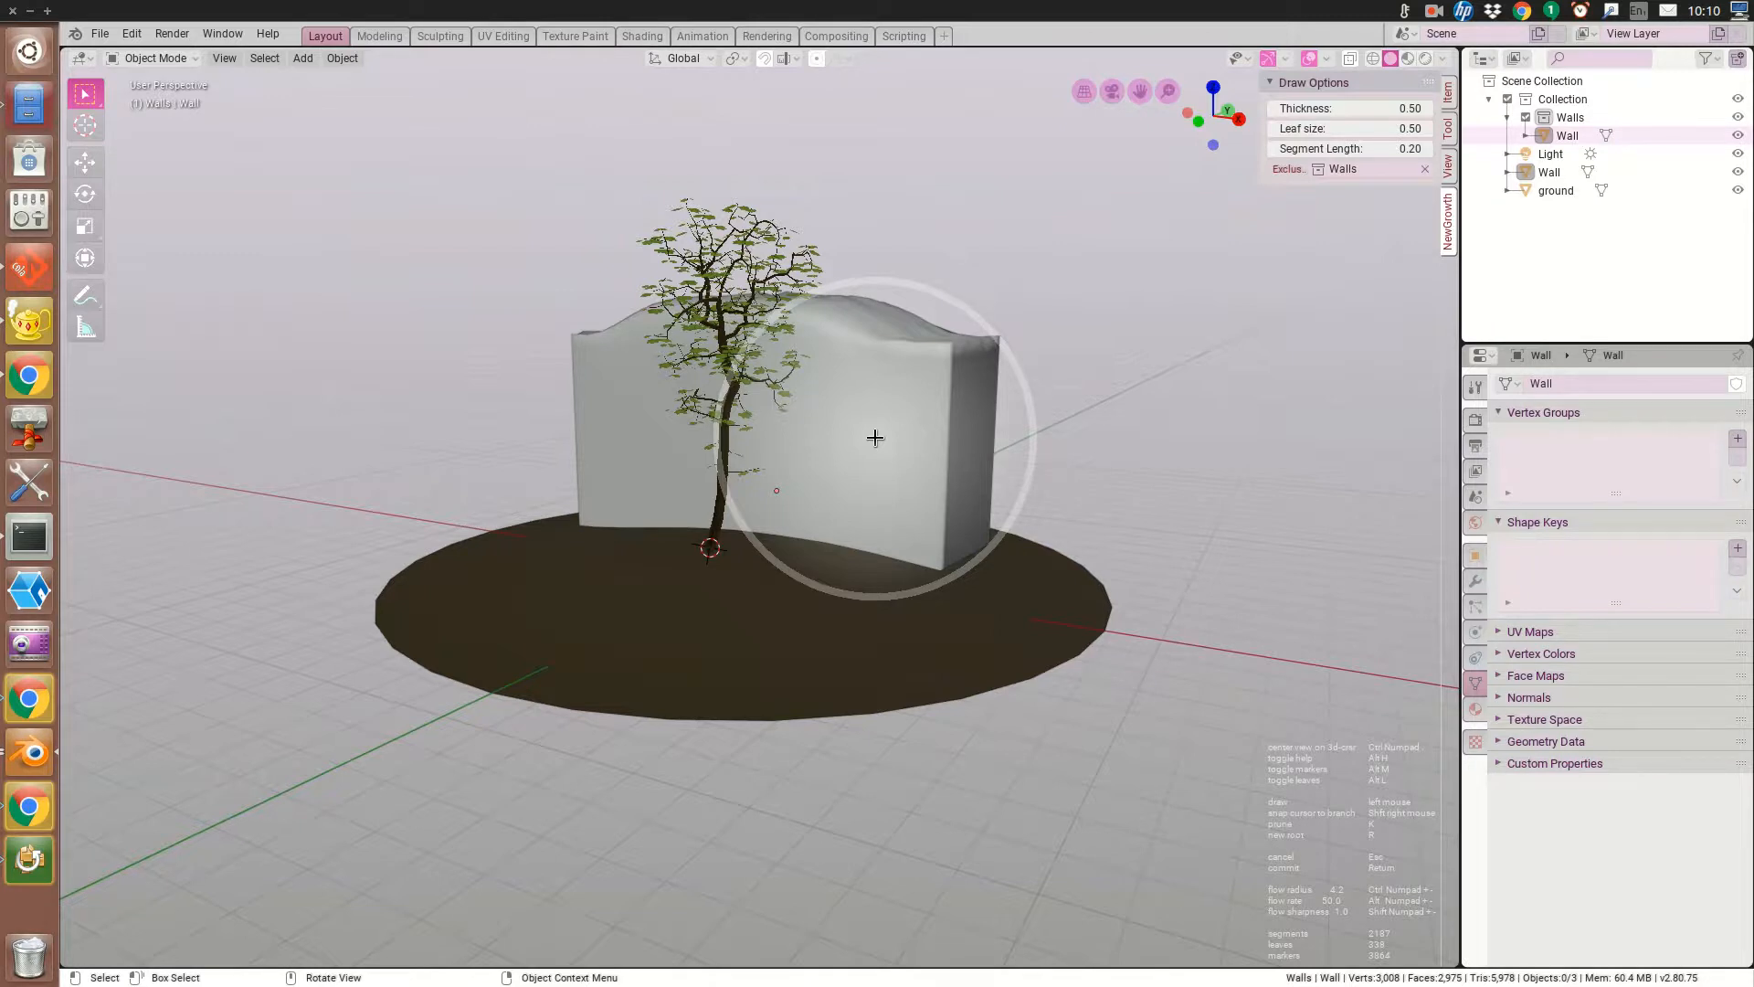
Reduce the flow radius to 0.6 for drawing individual branches.
key(ctrl+KP_Subtract)
key(ctrl+KP_Subtract)
key(ctrl+KP_Subtract)
key(ctrl+KP_Subtract)
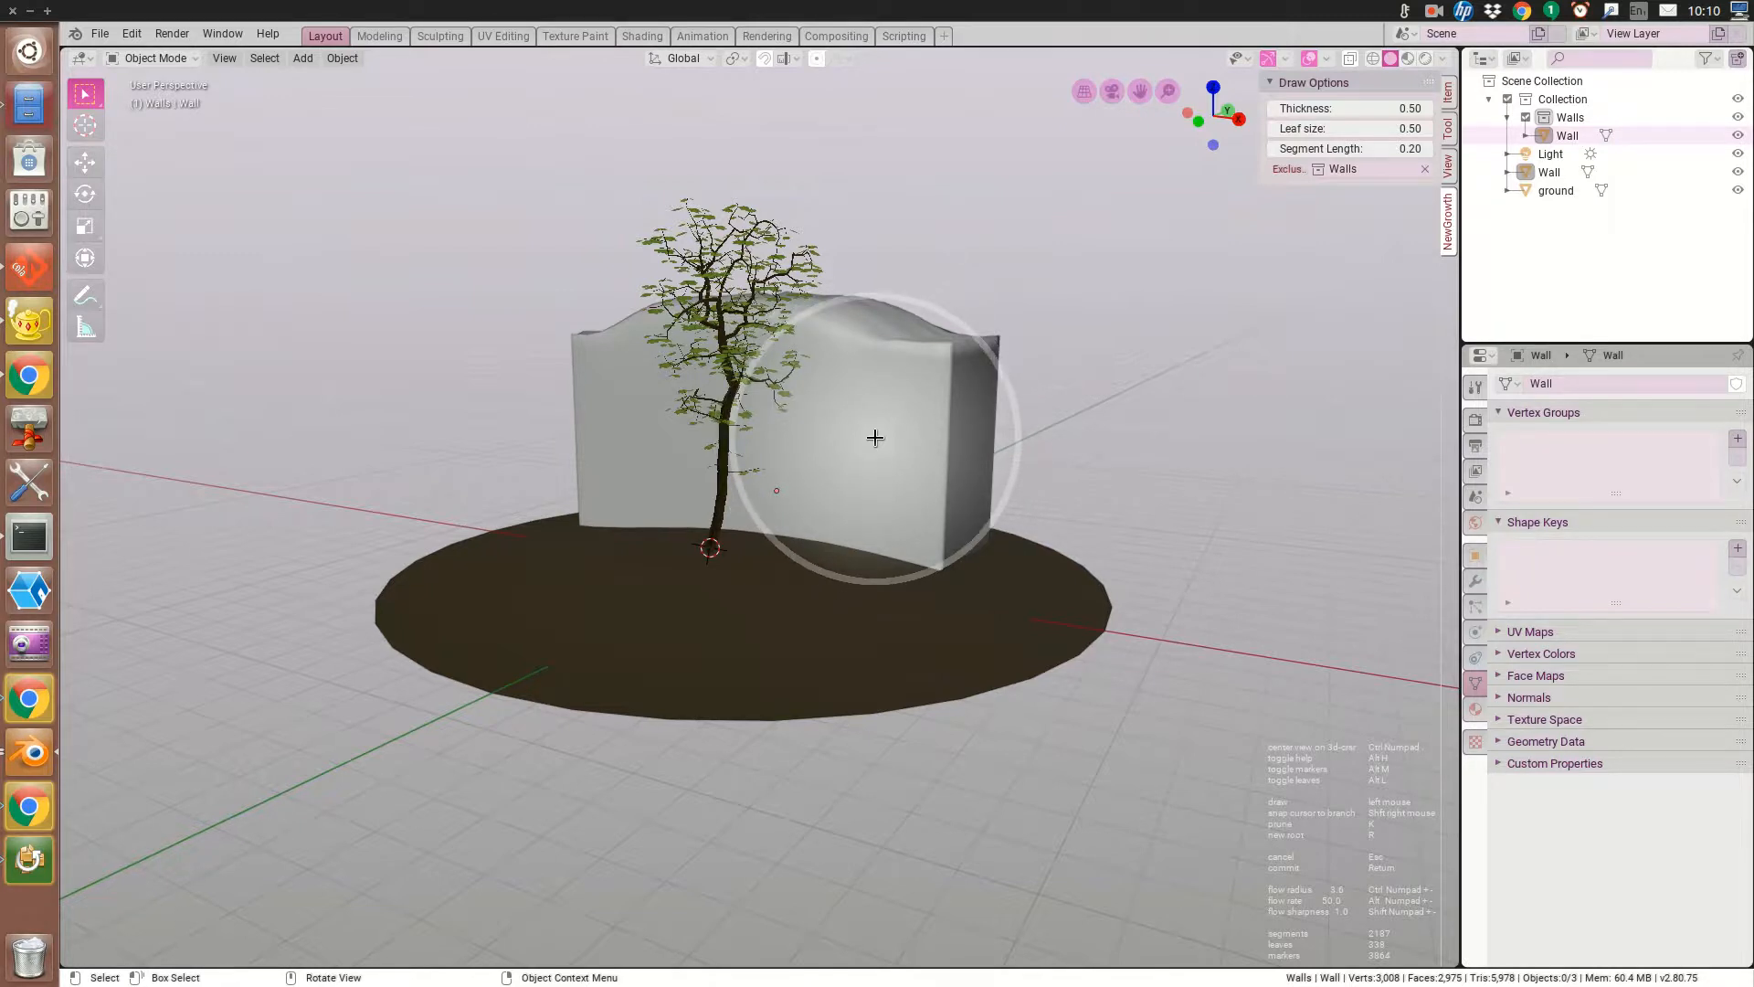
key(ctrl+KP_Subtract)
key(ctrl+KP_Subtract)
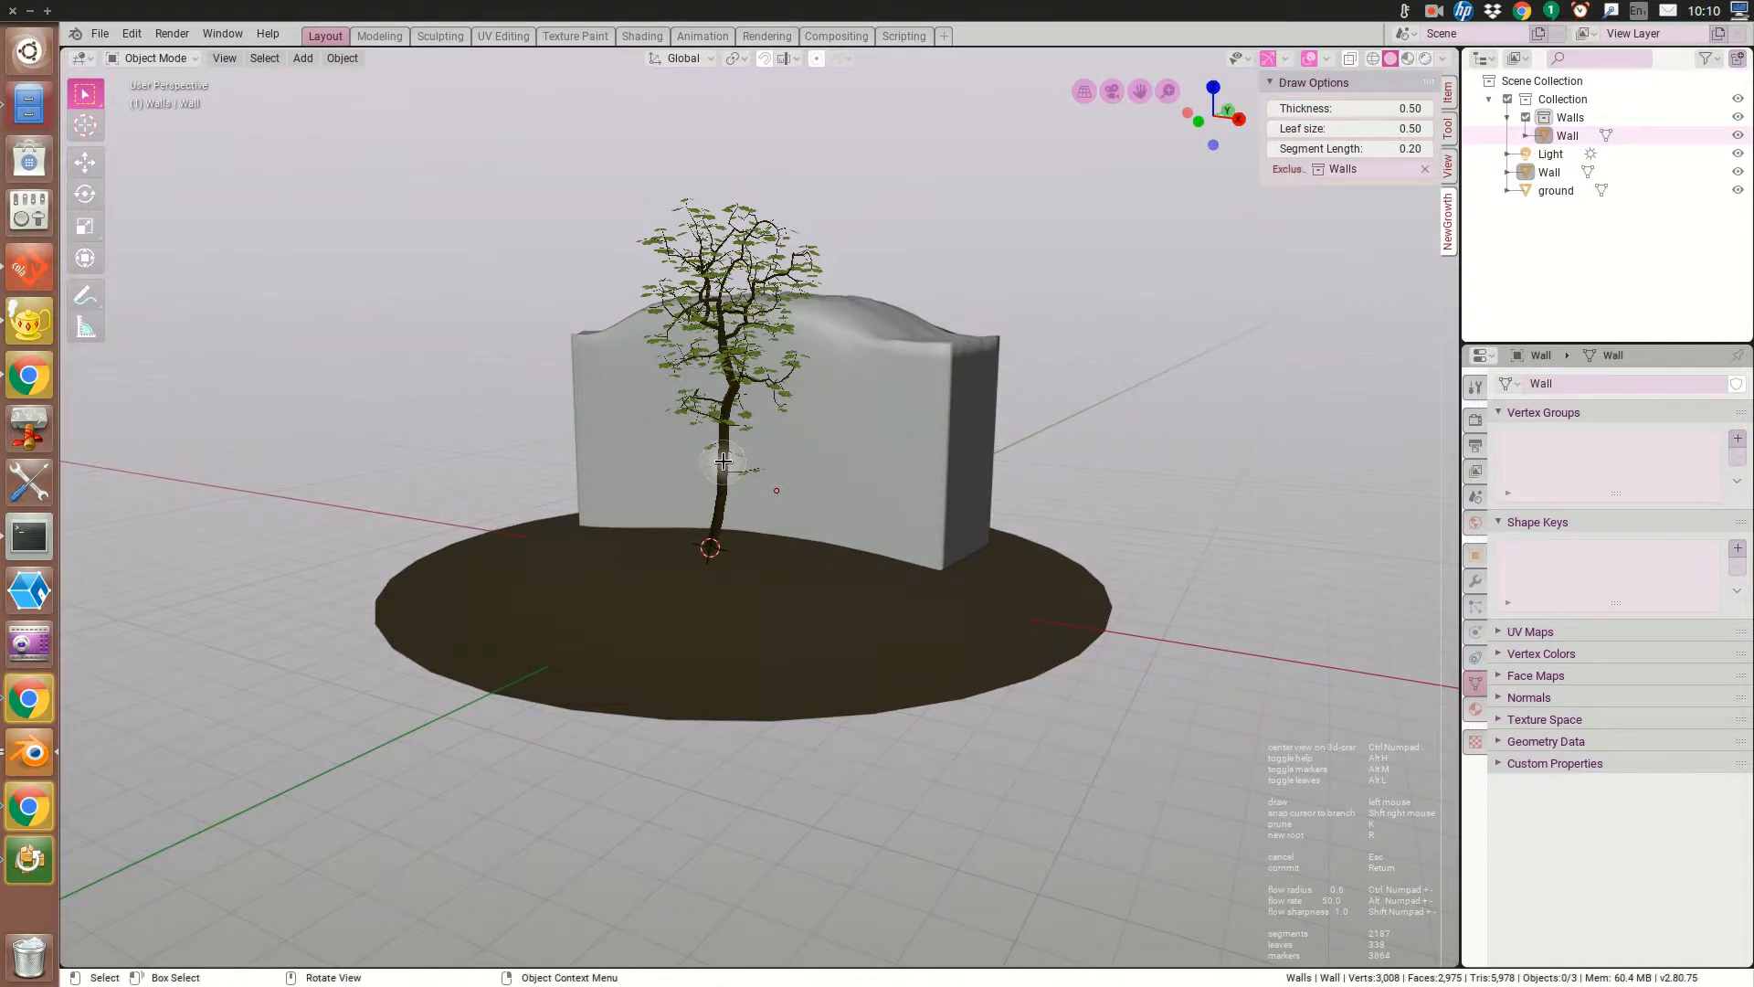
Snap the 3D cursor to the lower trunk and draw a thin side branch outward along the wall.
middle_drag(777, 489, 781, 491)
scroll(676, 459, up, 8)
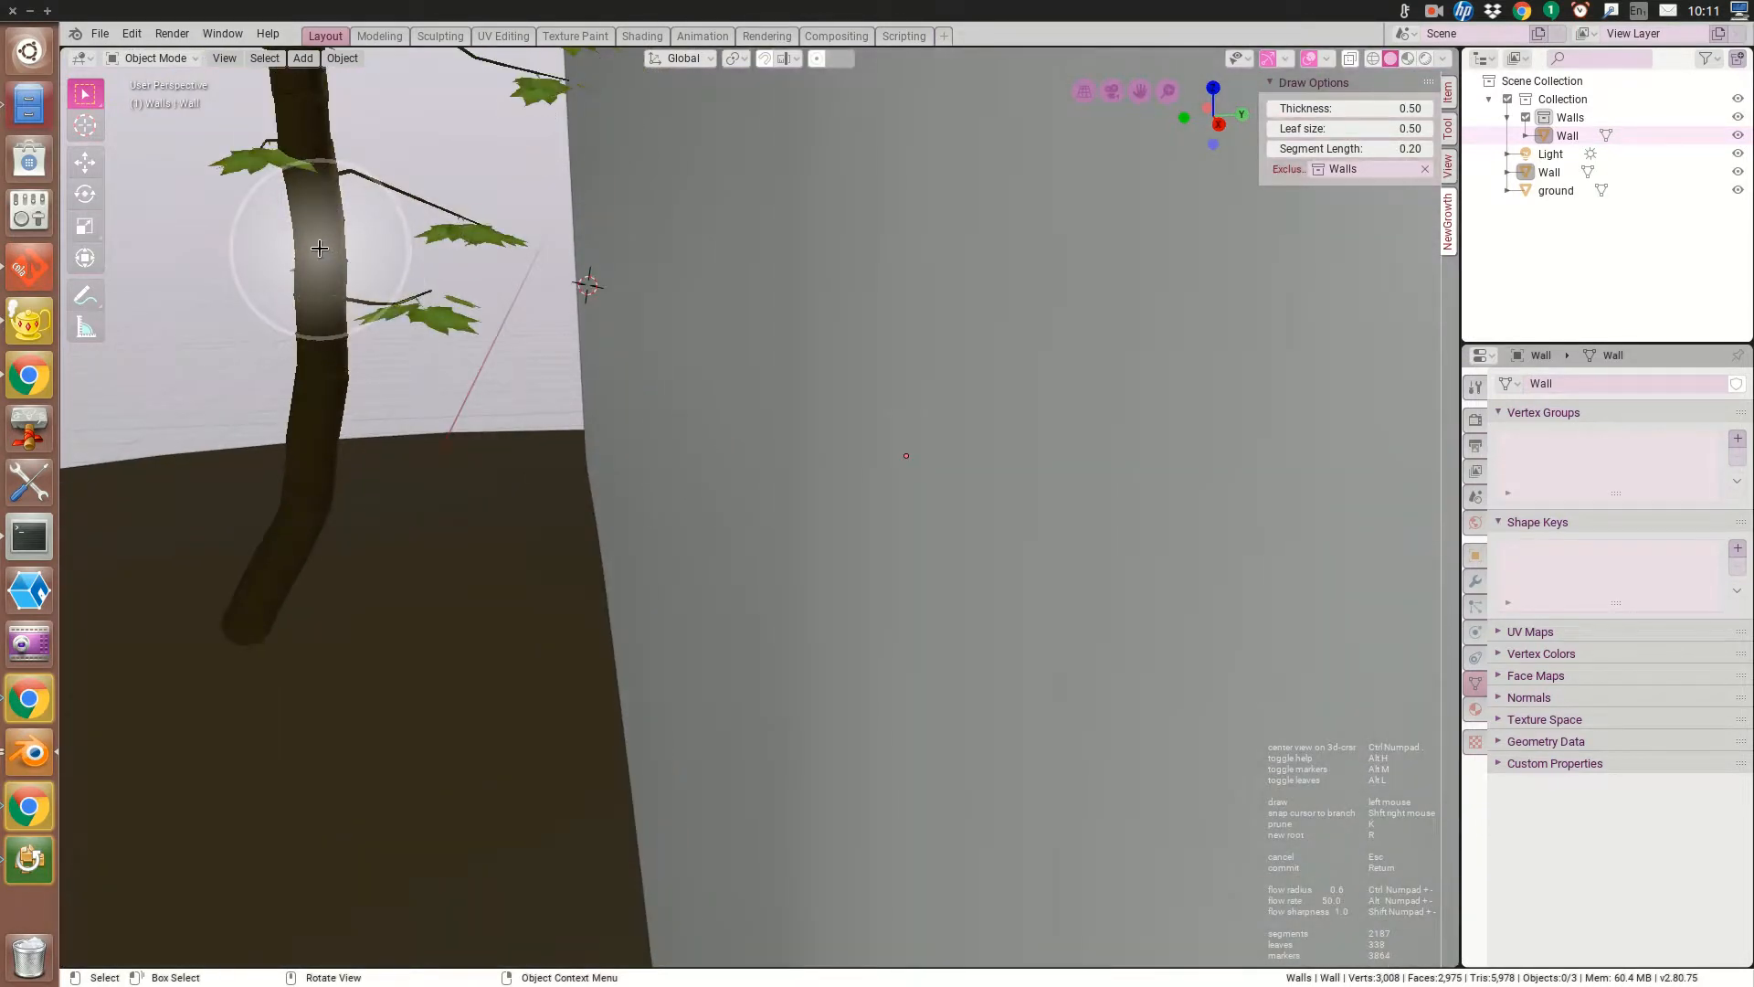
middle_drag(353, 286, 640, 305)
scroll(641, 304, down, 8)
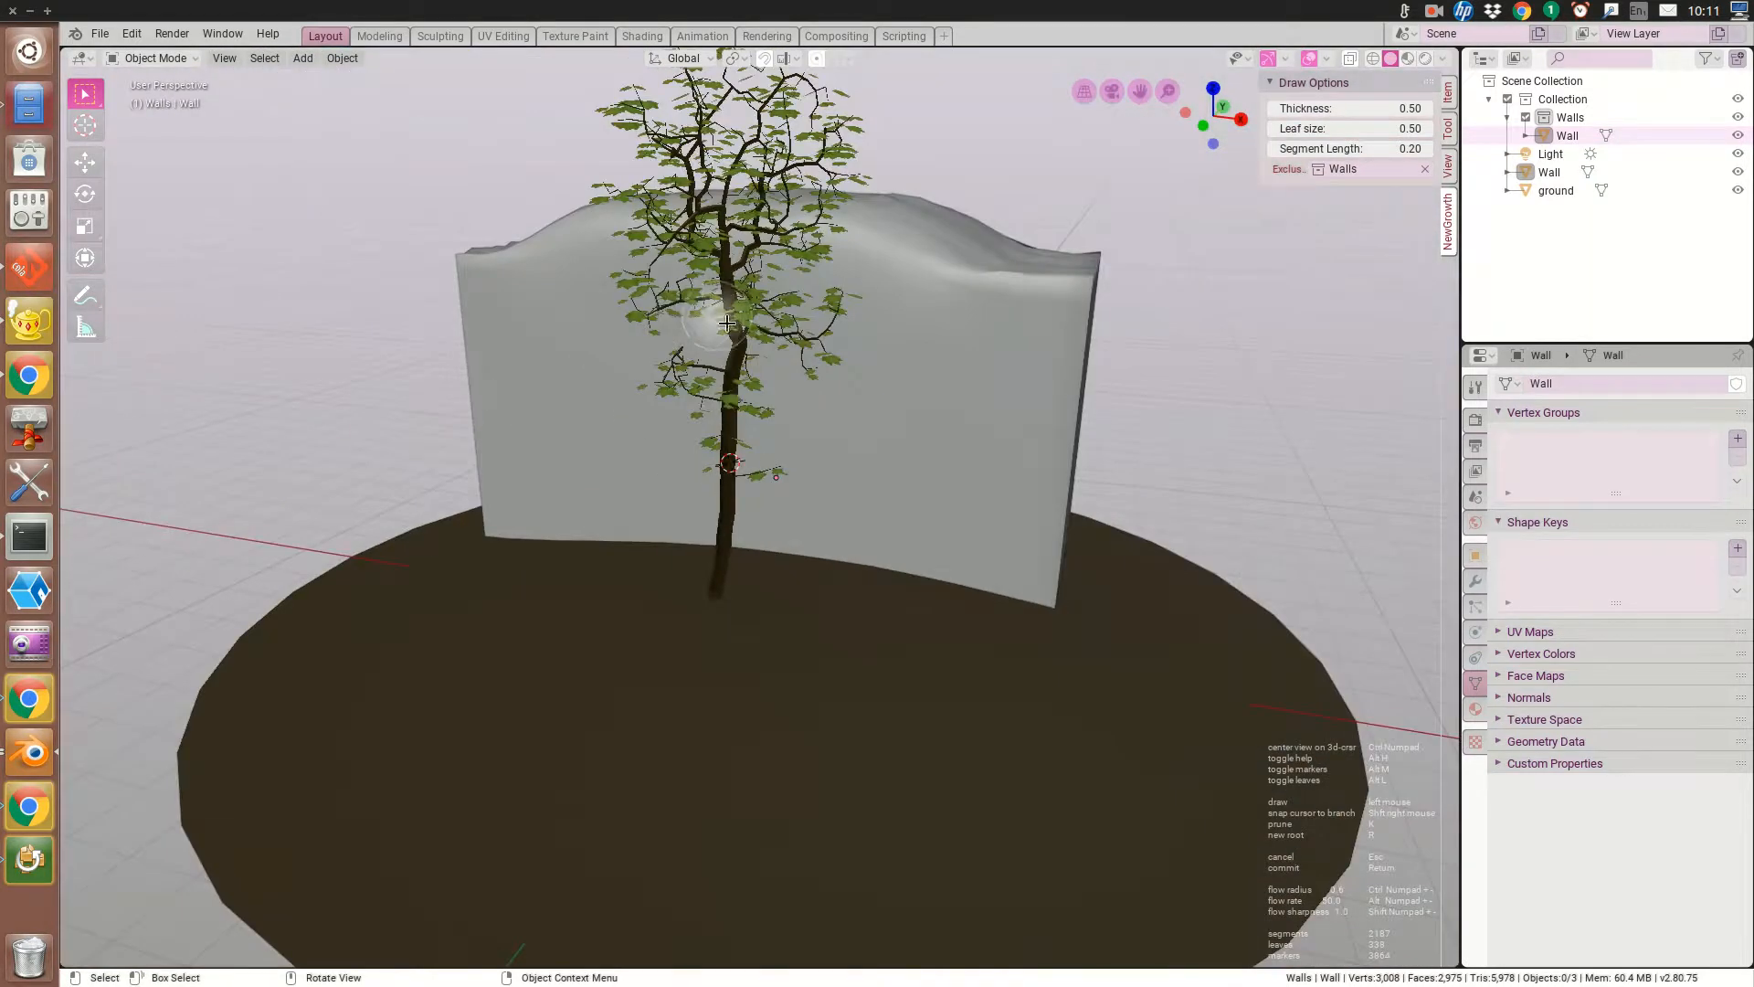
scroll(753, 458, down, 2)
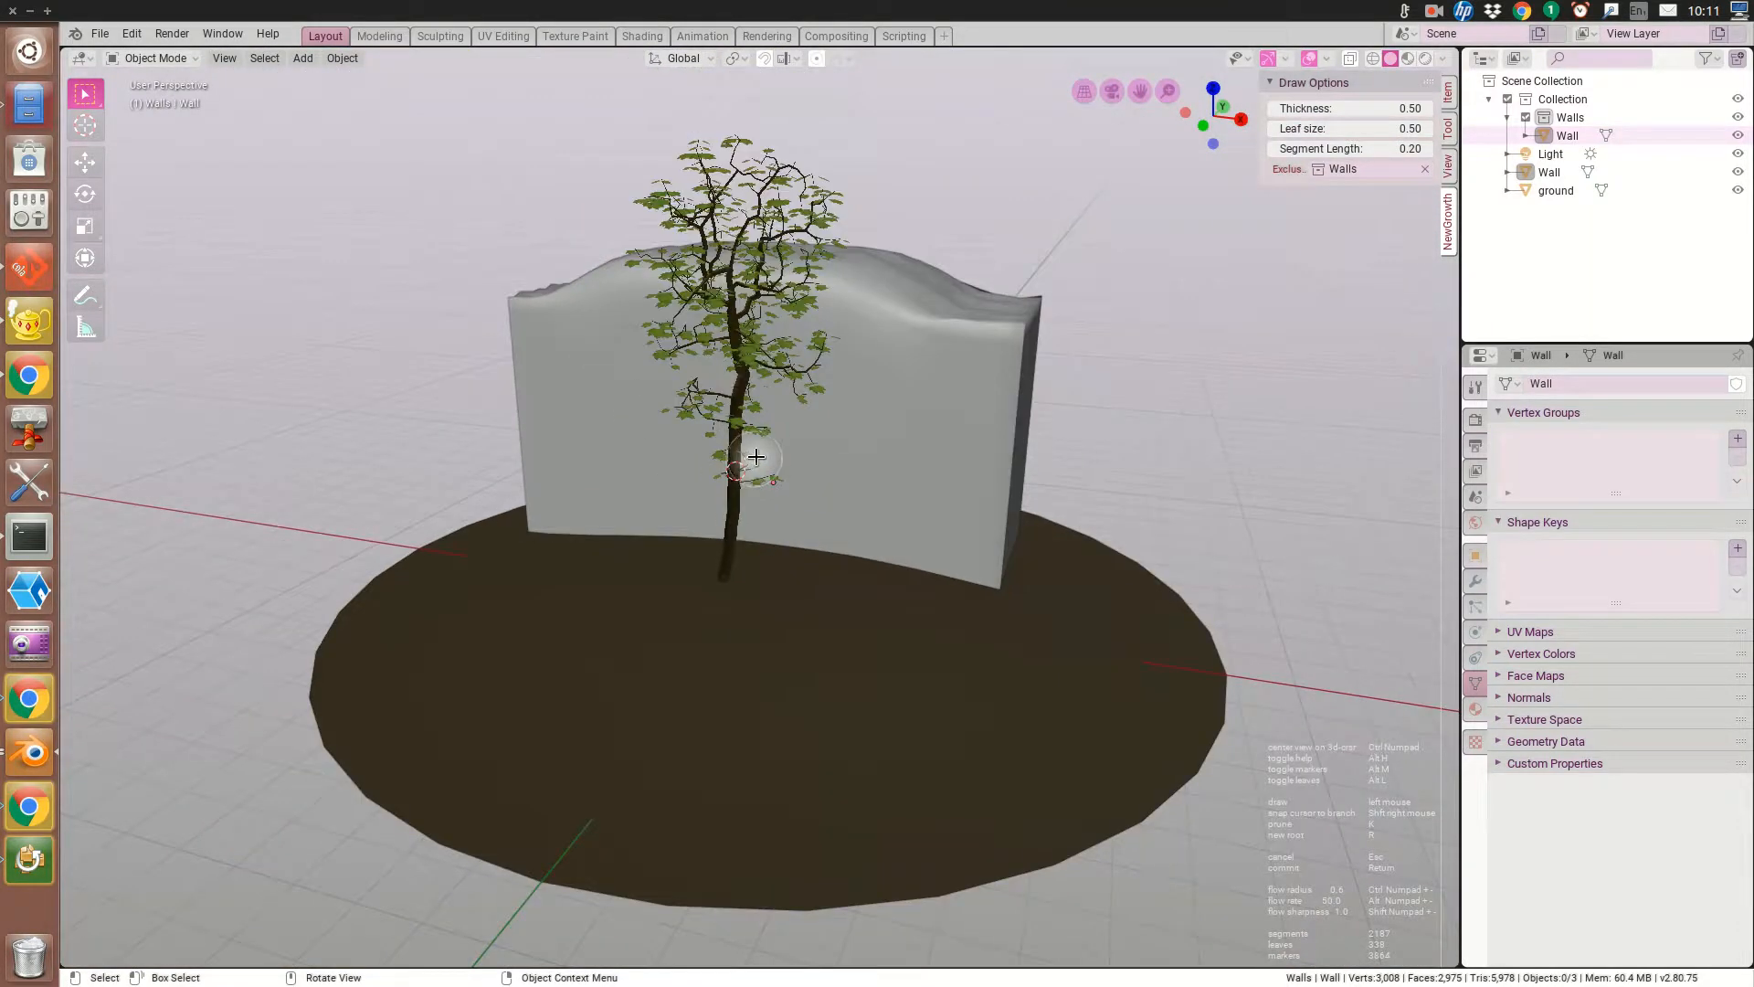
drag(782, 468, 973, 494)
Try to extend the side branch toward the wall's end from a high view, and undo the extension.
mouse_move(973, 494)
middle_down()
mouse_move(887, 530)
mouse_move(804, 502)
mouse_move(781, 603)
mouse_move(751, 588)
middle_up()
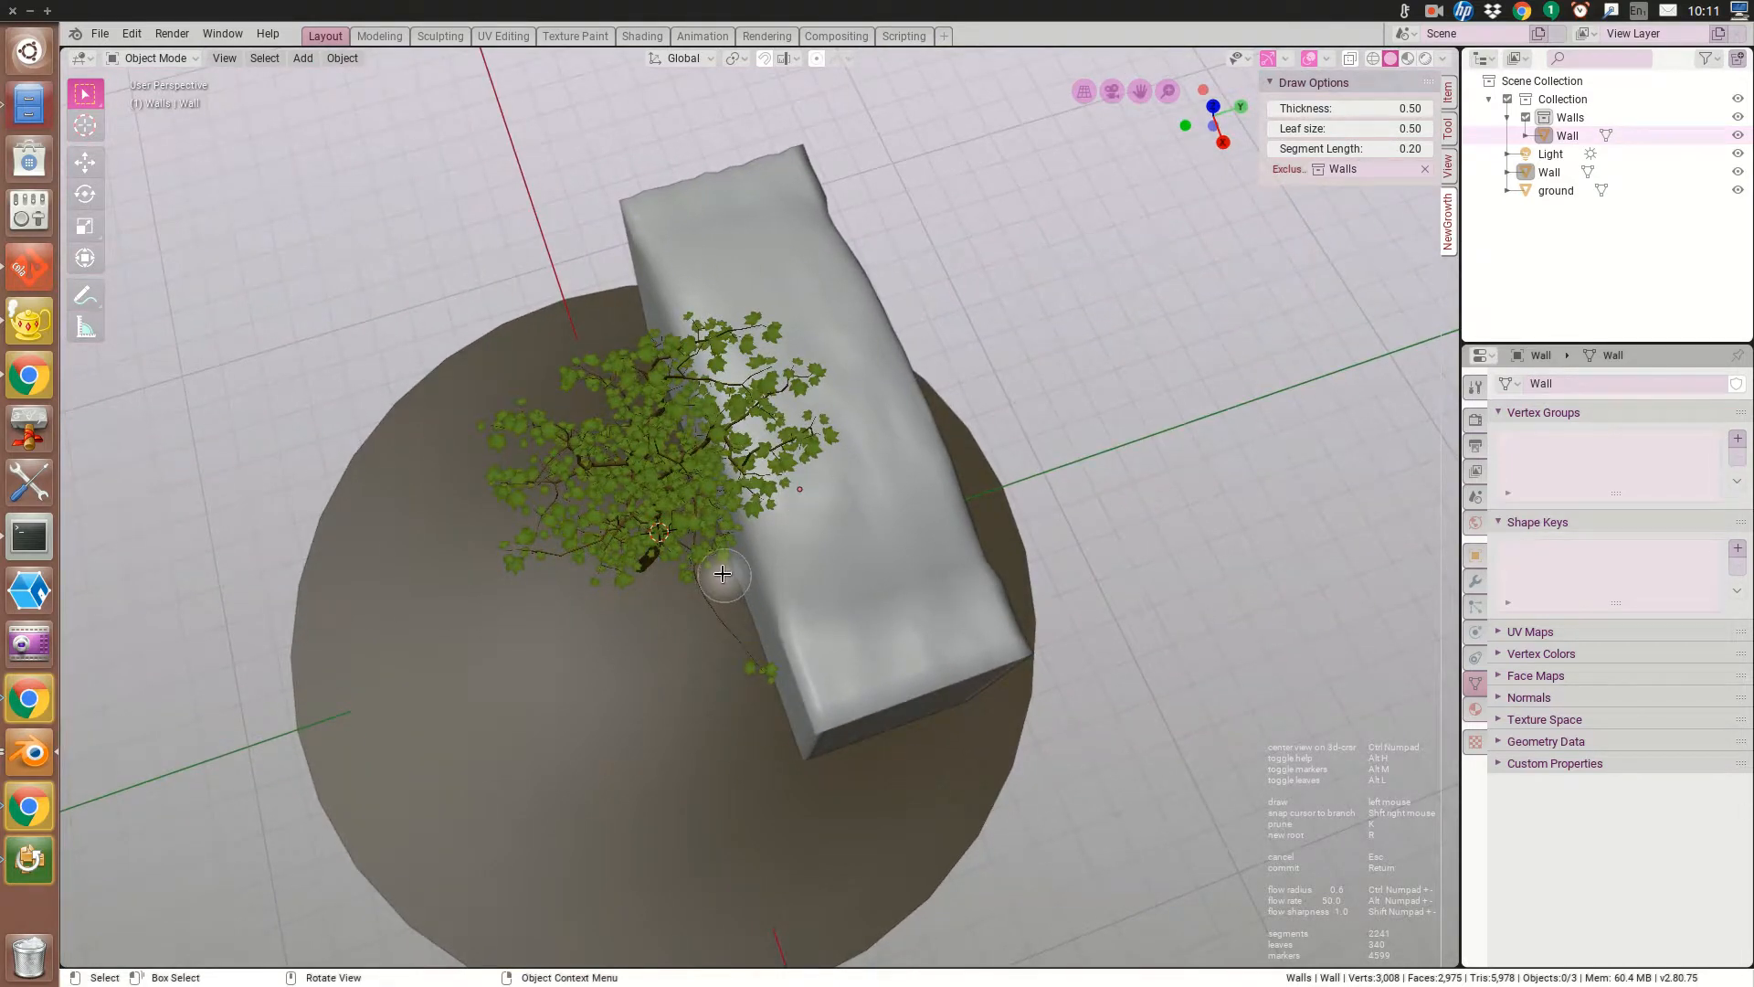
drag(726, 581, 791, 739)
middle_drag(816, 701, 940, 548)
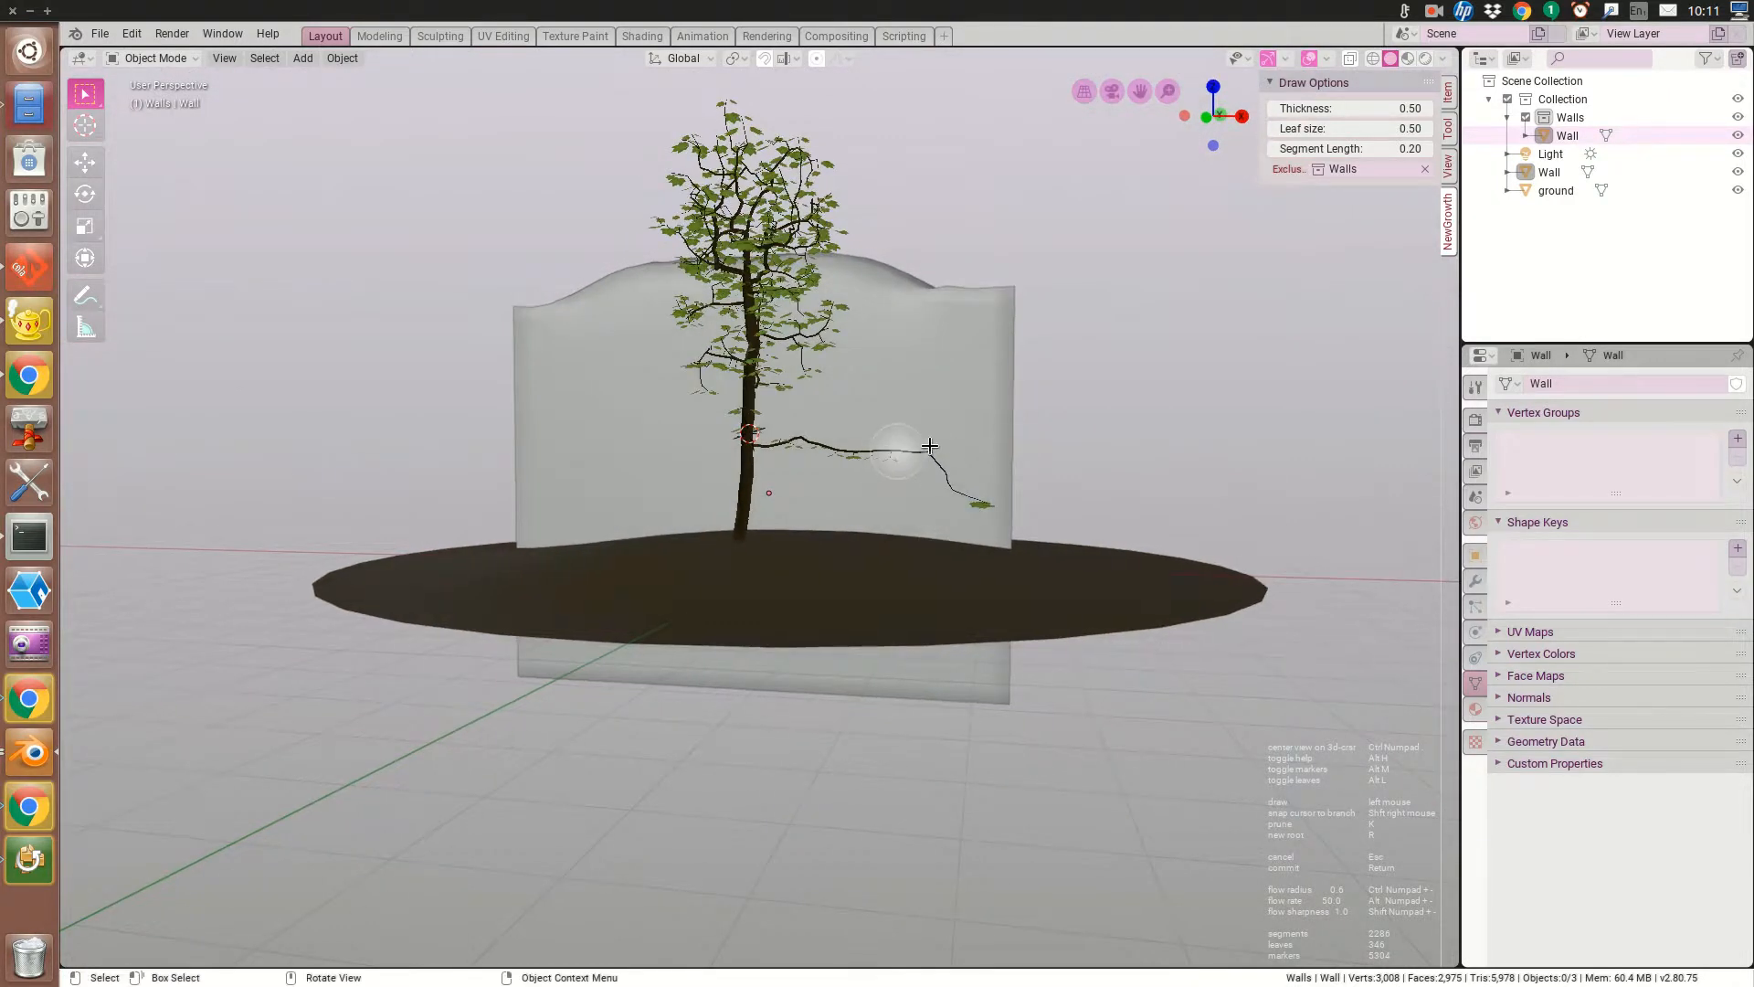
drag(960, 446, 982, 429)
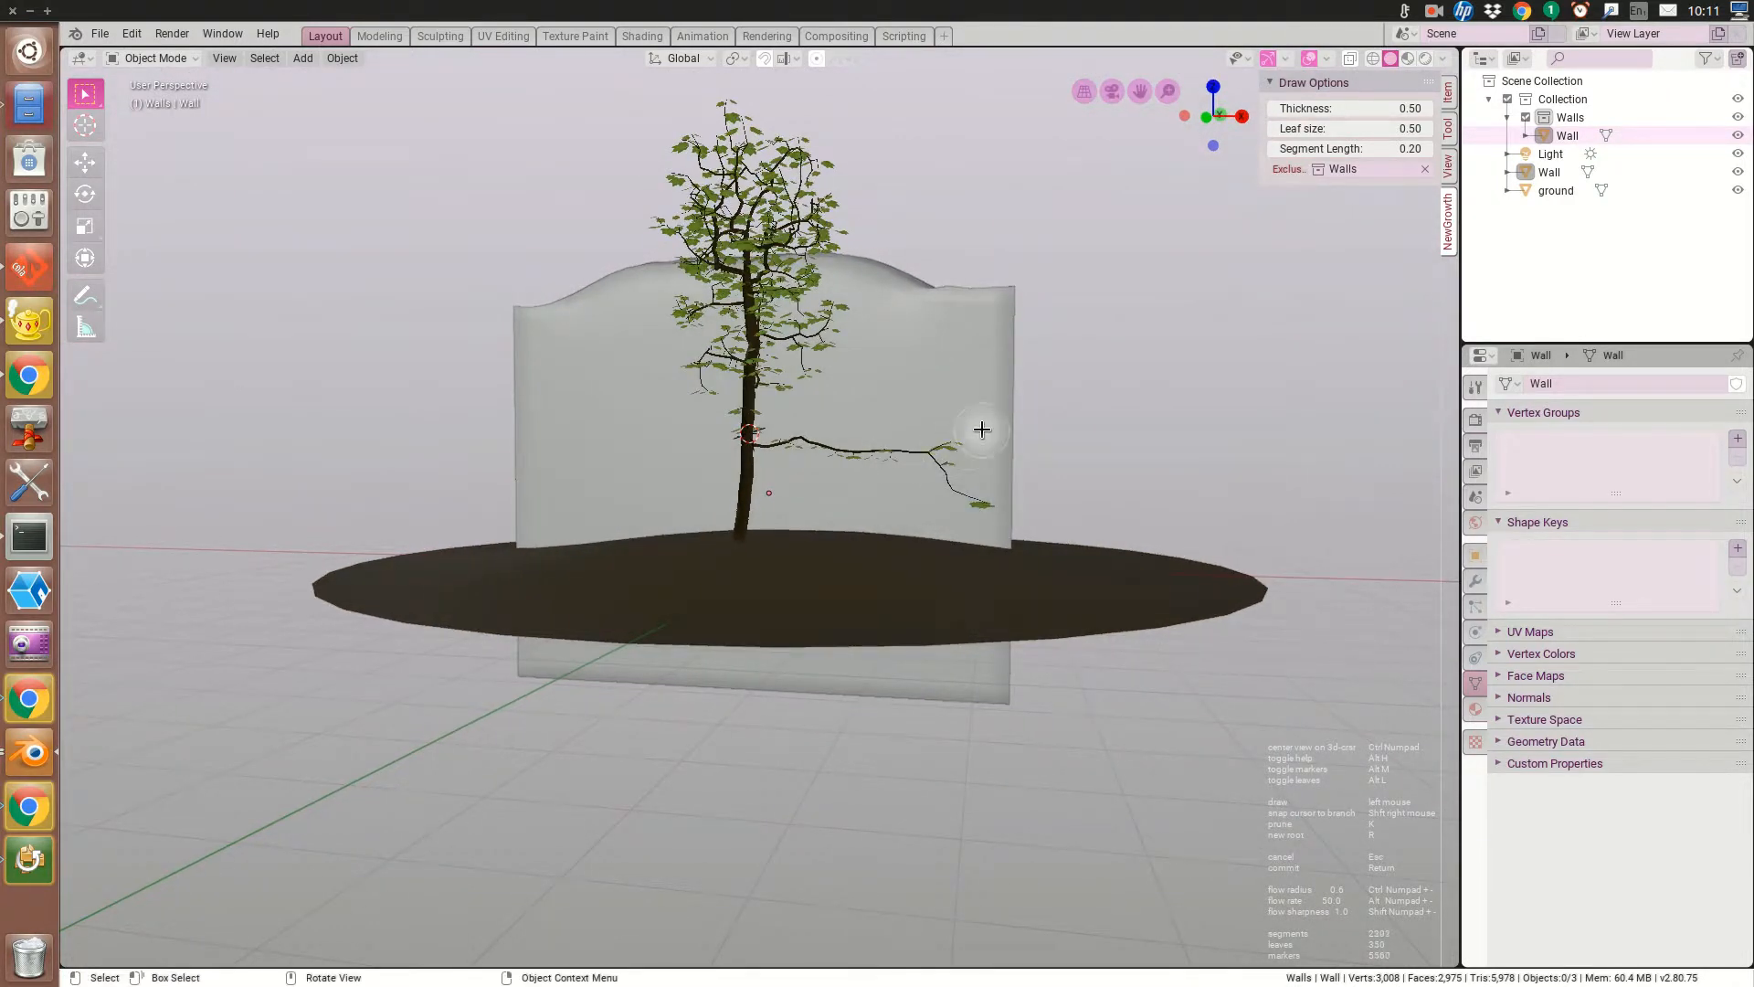
key(ctrl+z)
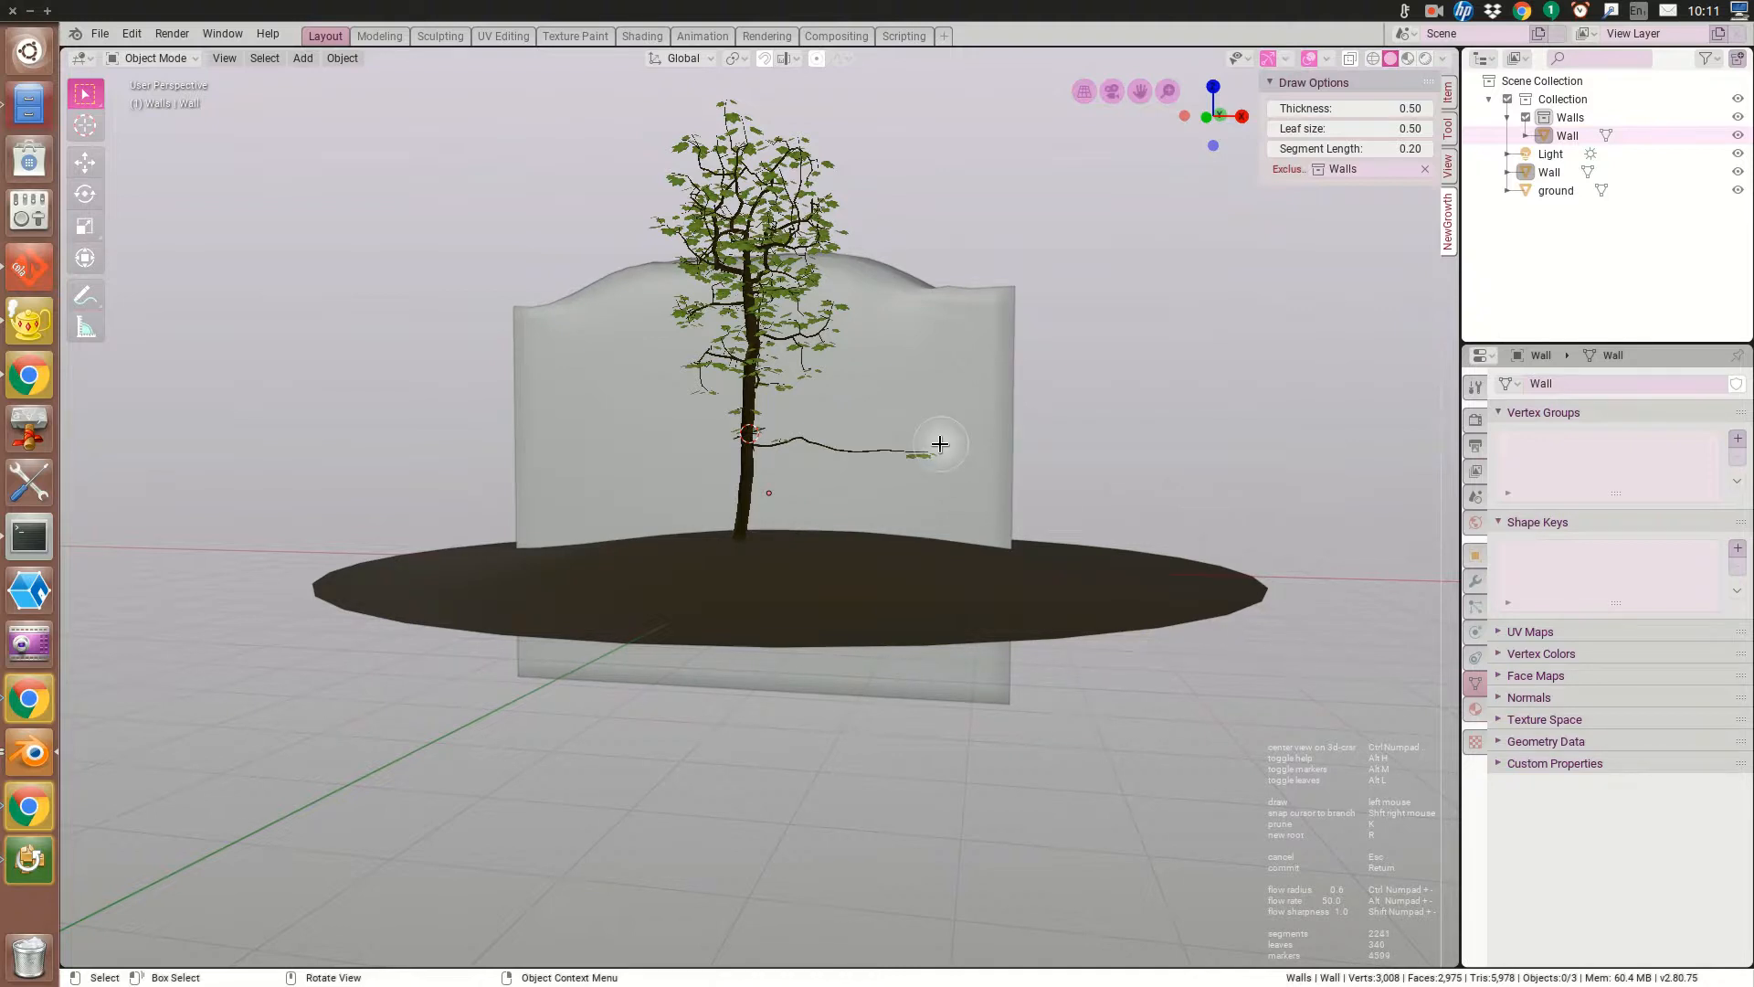
Extend the side branch horizontally toward the wall's end, check it from an angle, and discard the whole tree.
drag(953, 443, 1009, 445)
middle_drag(1008, 448, 877, 502)
scroll(859, 530, down, 4)
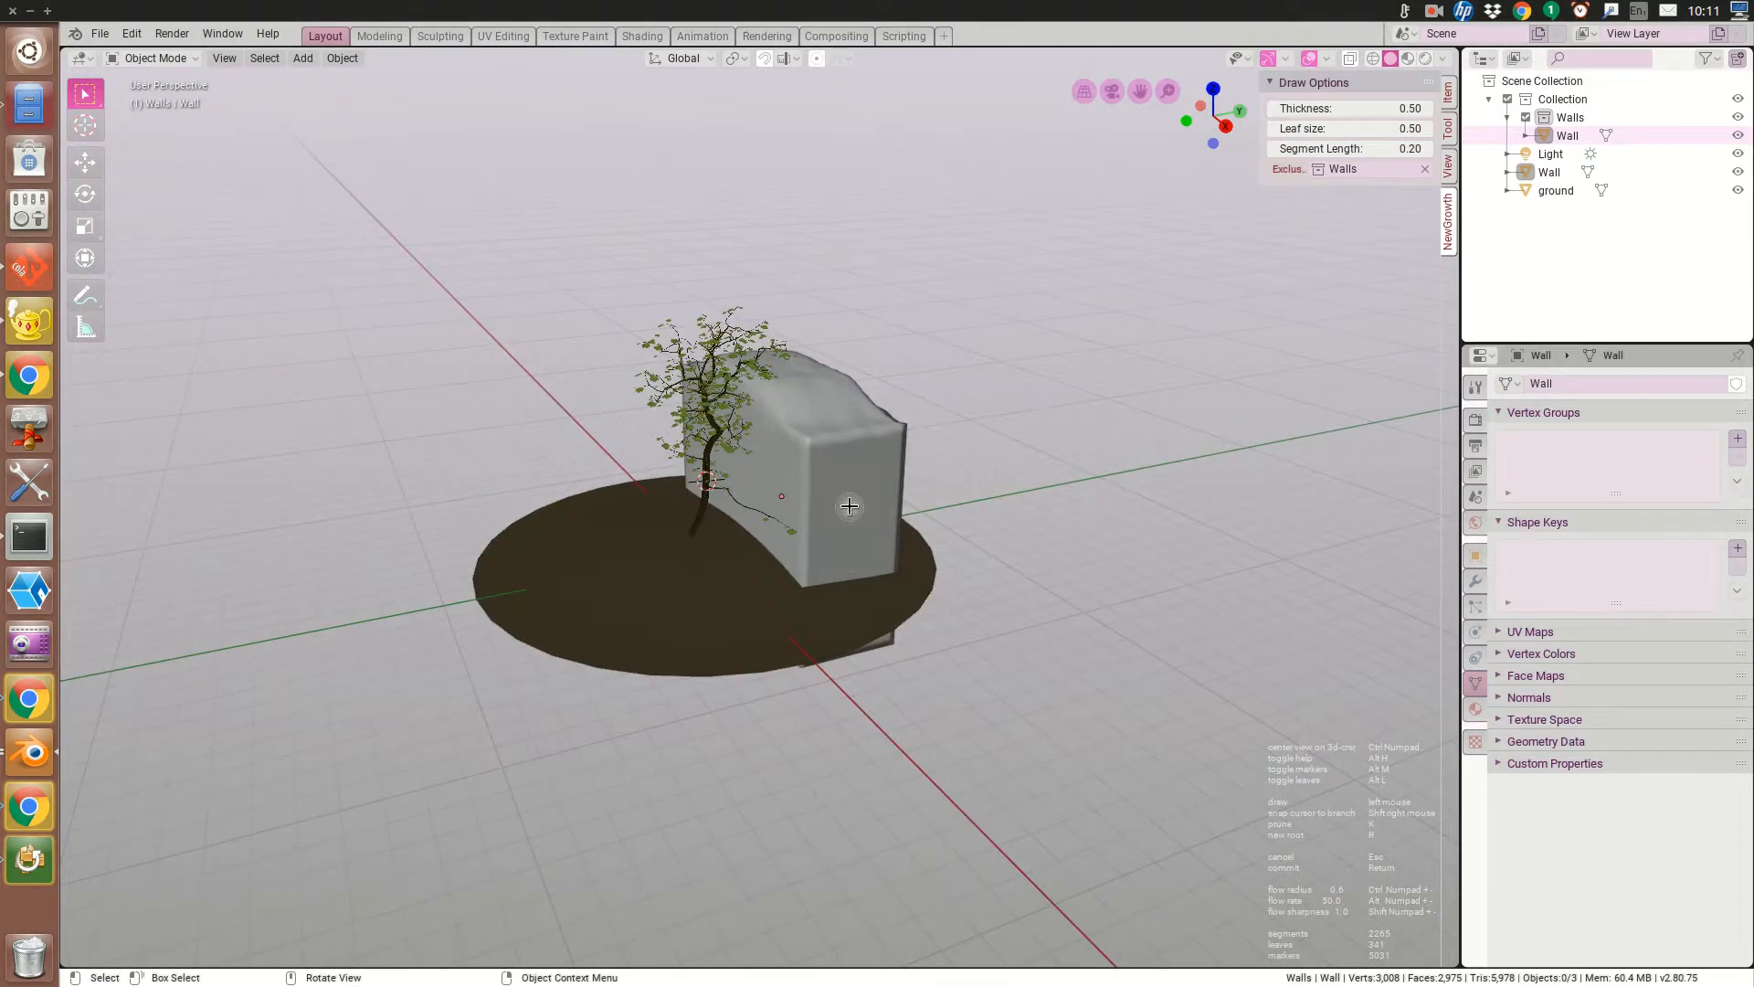
key(Escape)
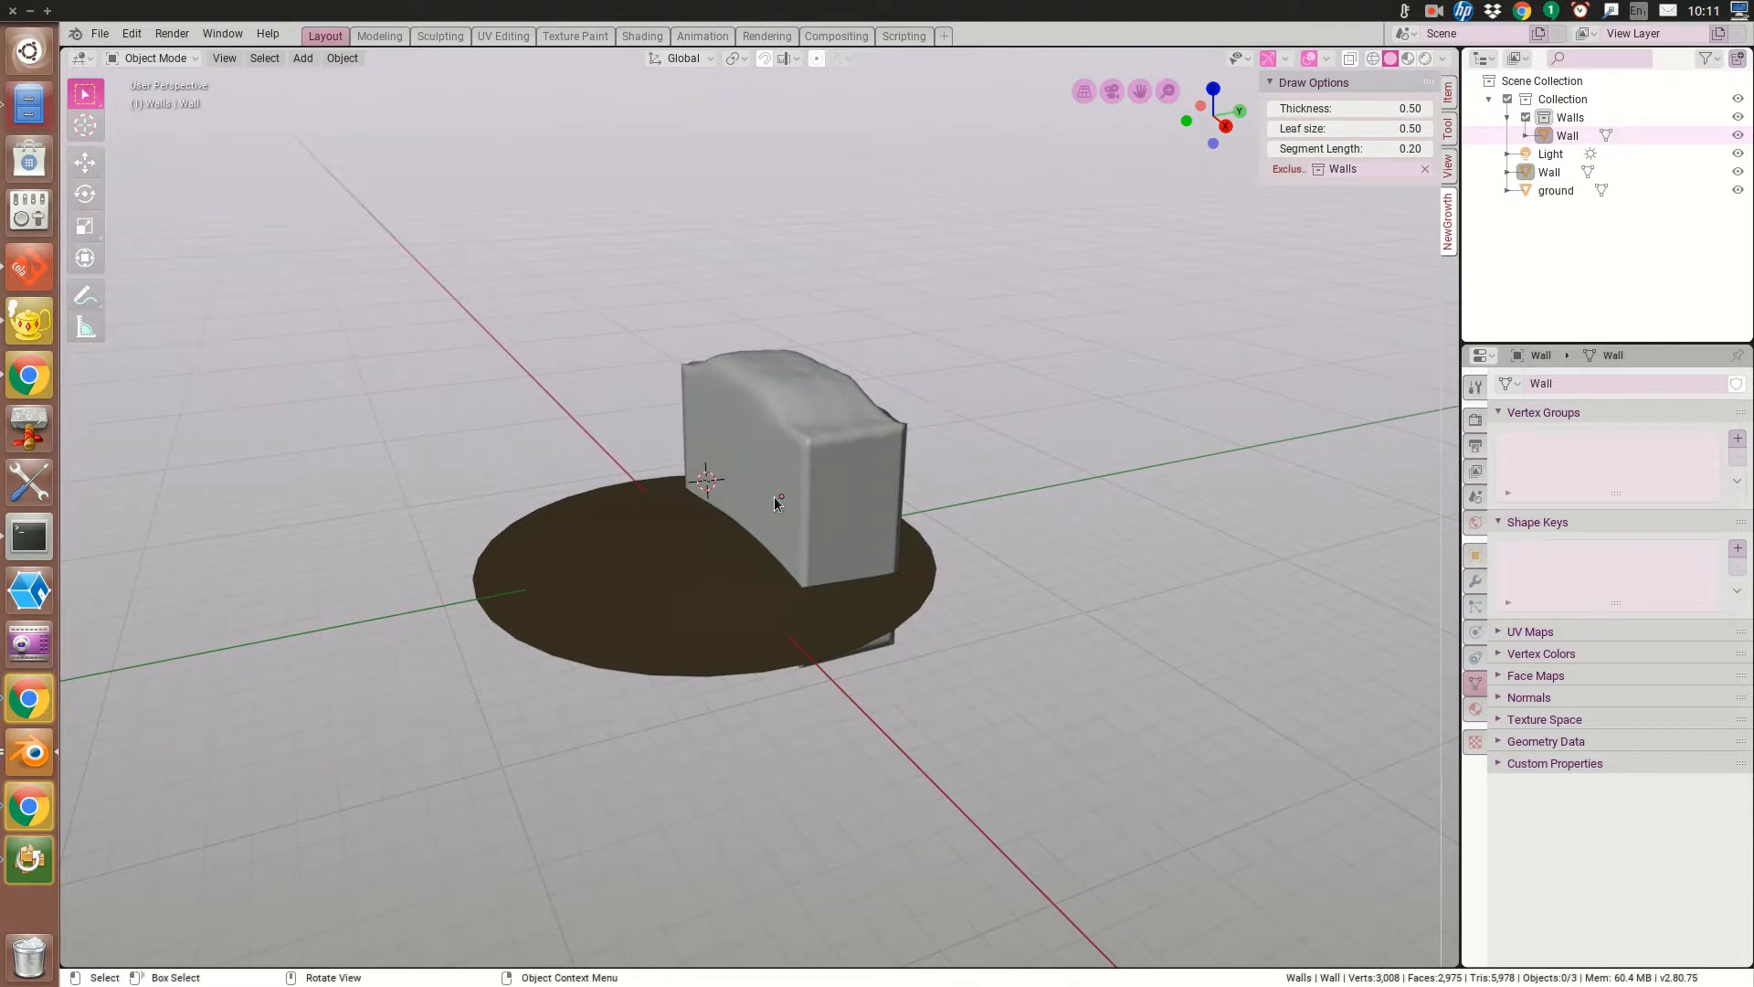
Place the 3D cursor back on the ground in front of the wall.
key(KP_3)
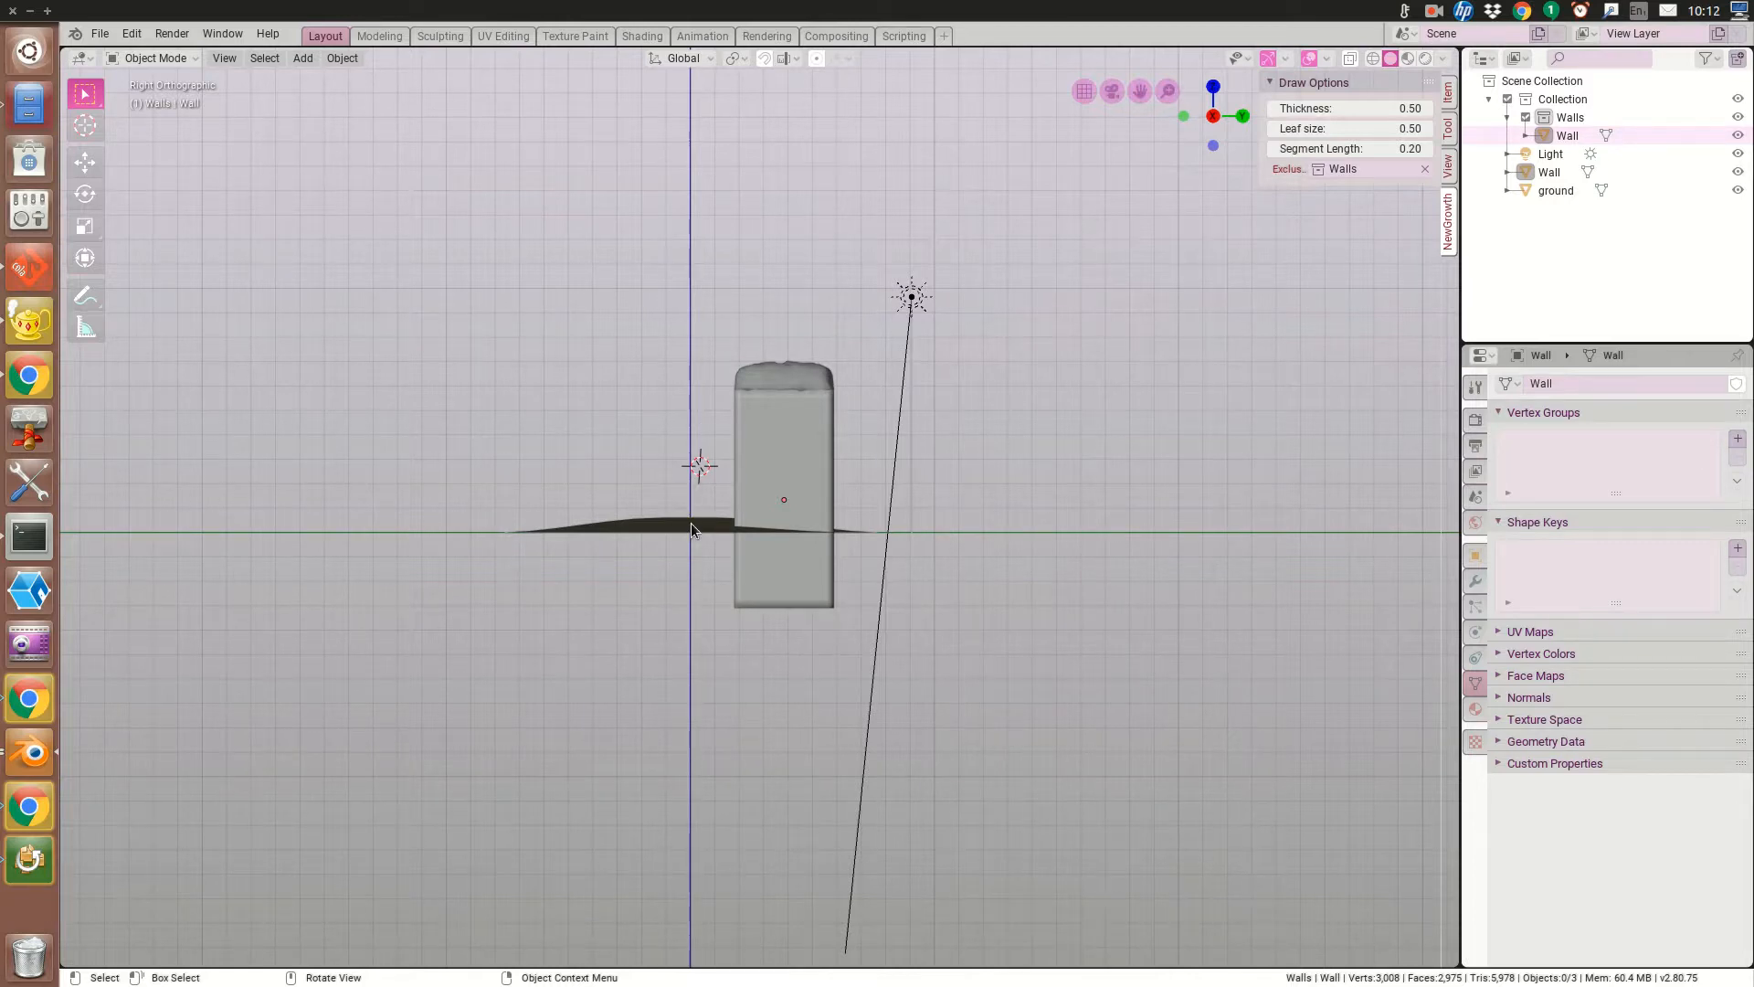
mouse_move(690, 528)
middle_down()
mouse_move(783, 589)
mouse_move(689, 537)
mouse_move(691, 512)
mouse_move(691, 541)
middle_up()
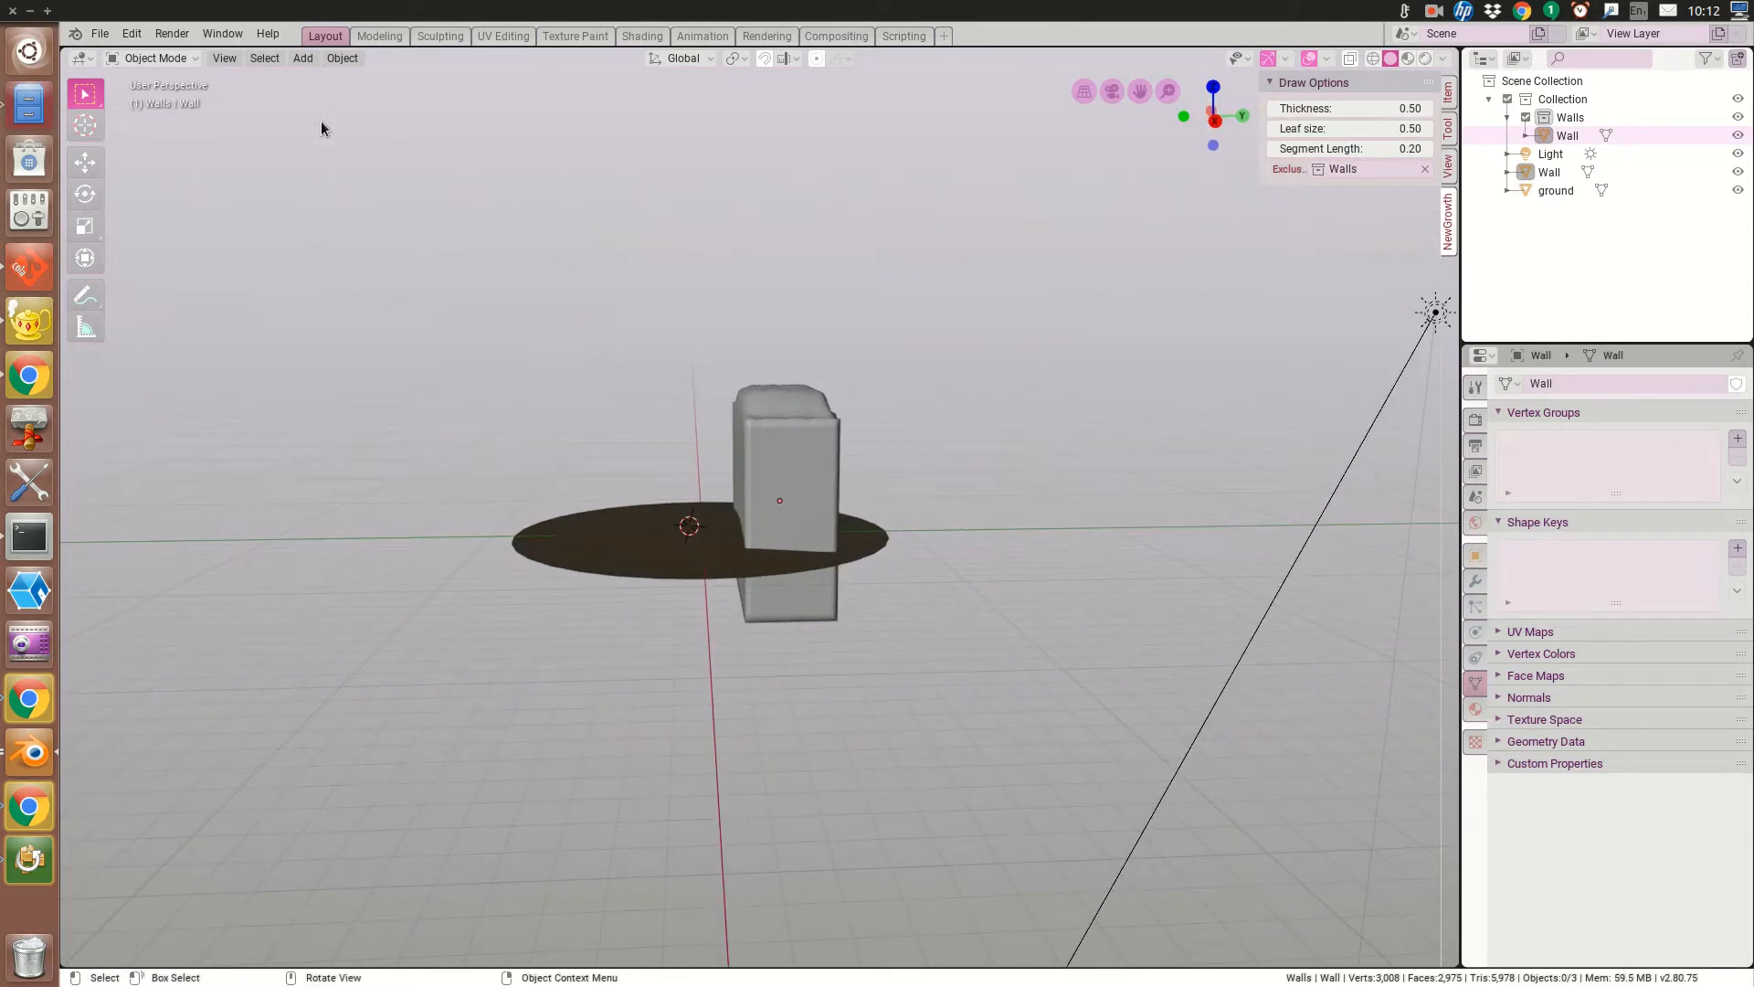
Try to draw a new tree that climbs beside the wall and arches over its top to the far side, and discard it.
click(305, 58)
mouse_move(333, 80)
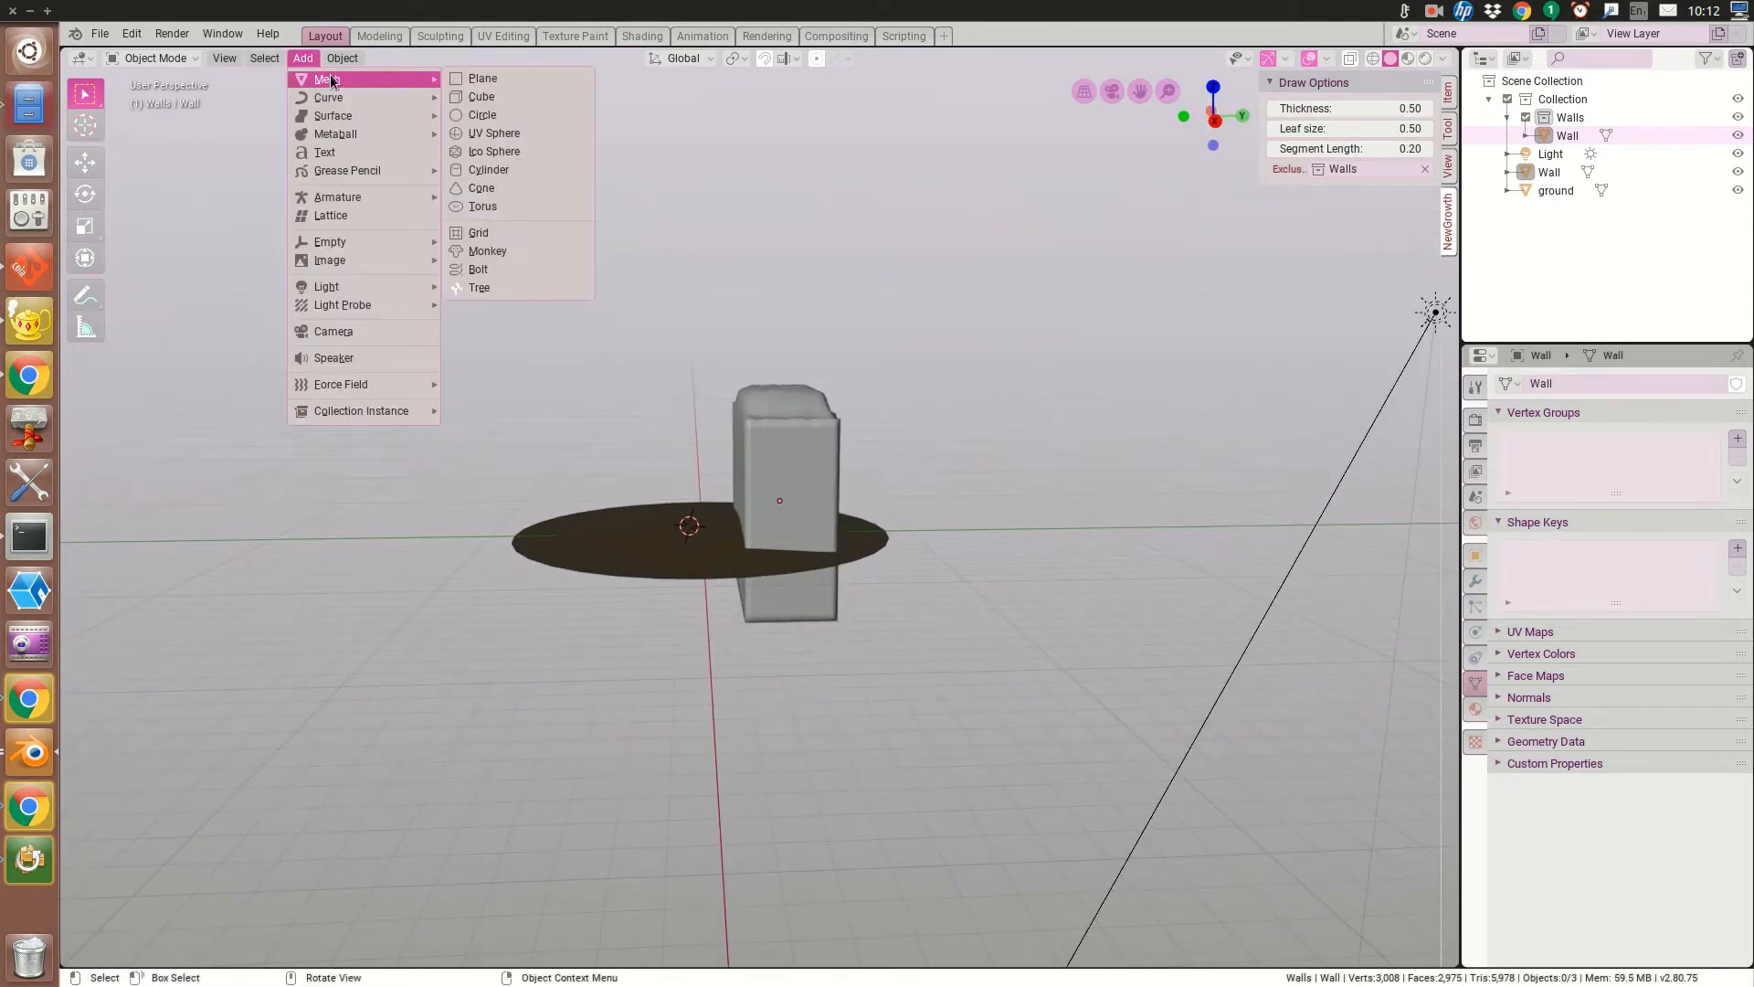
click(545, 289)
key(KP_3)
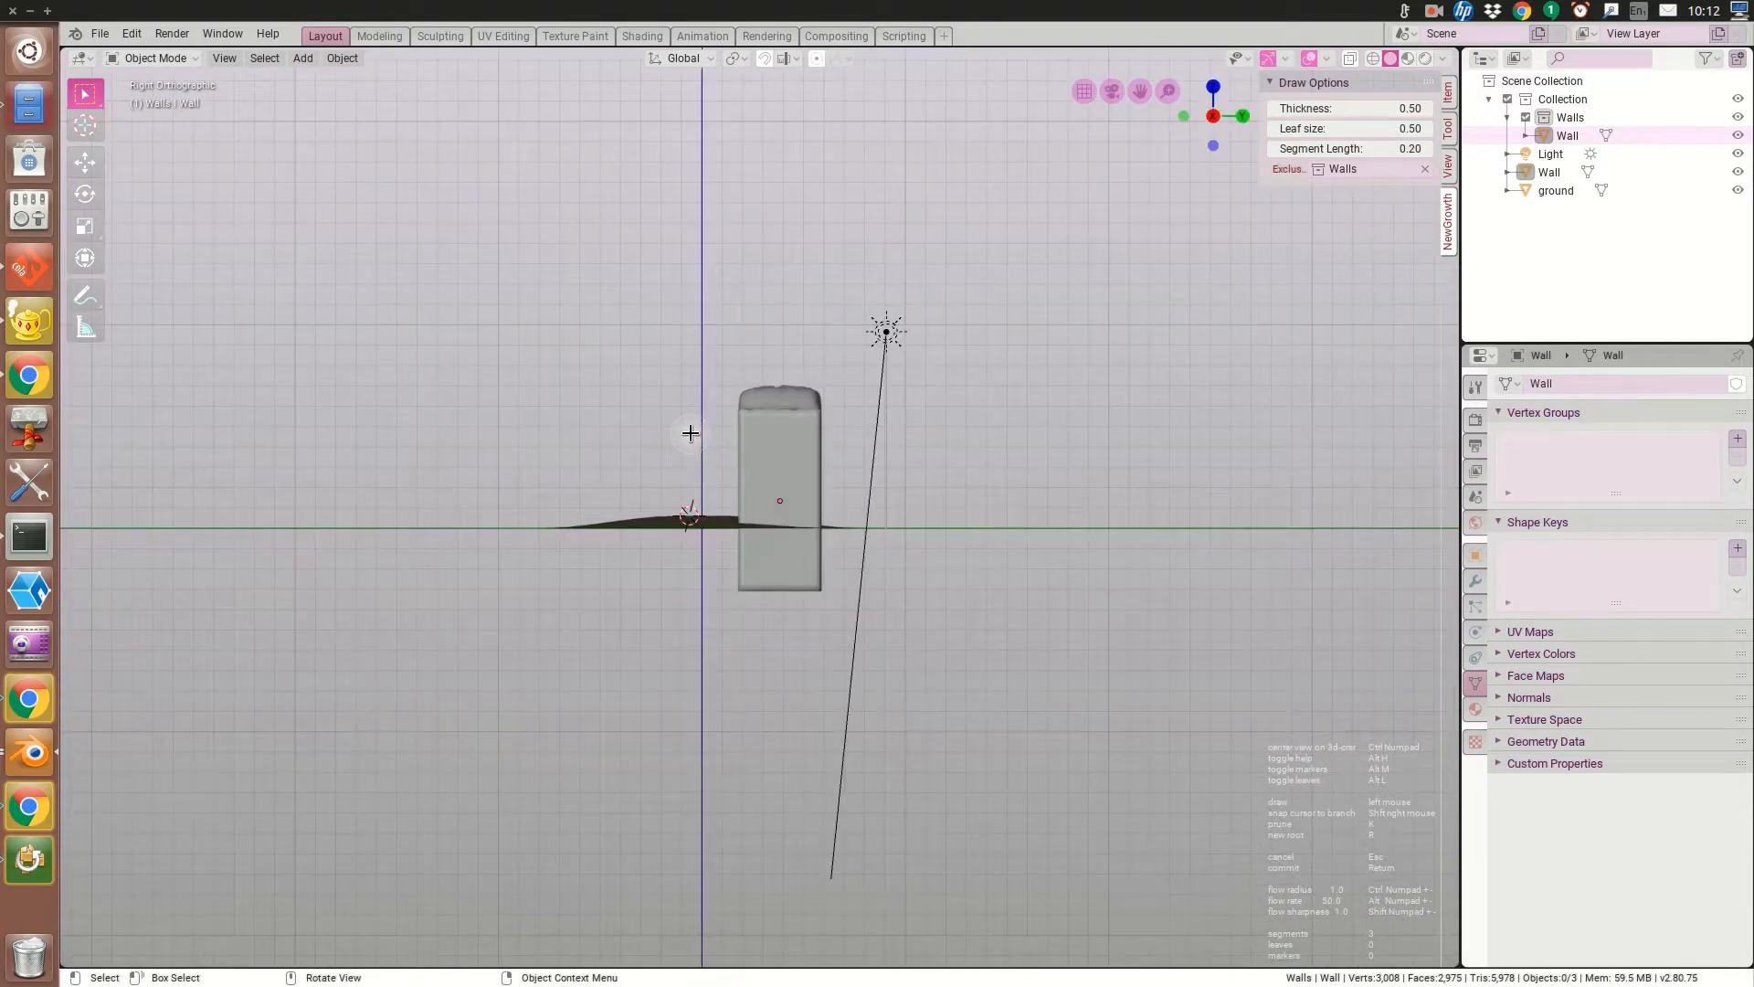
scroll(710, 486, up, 5)
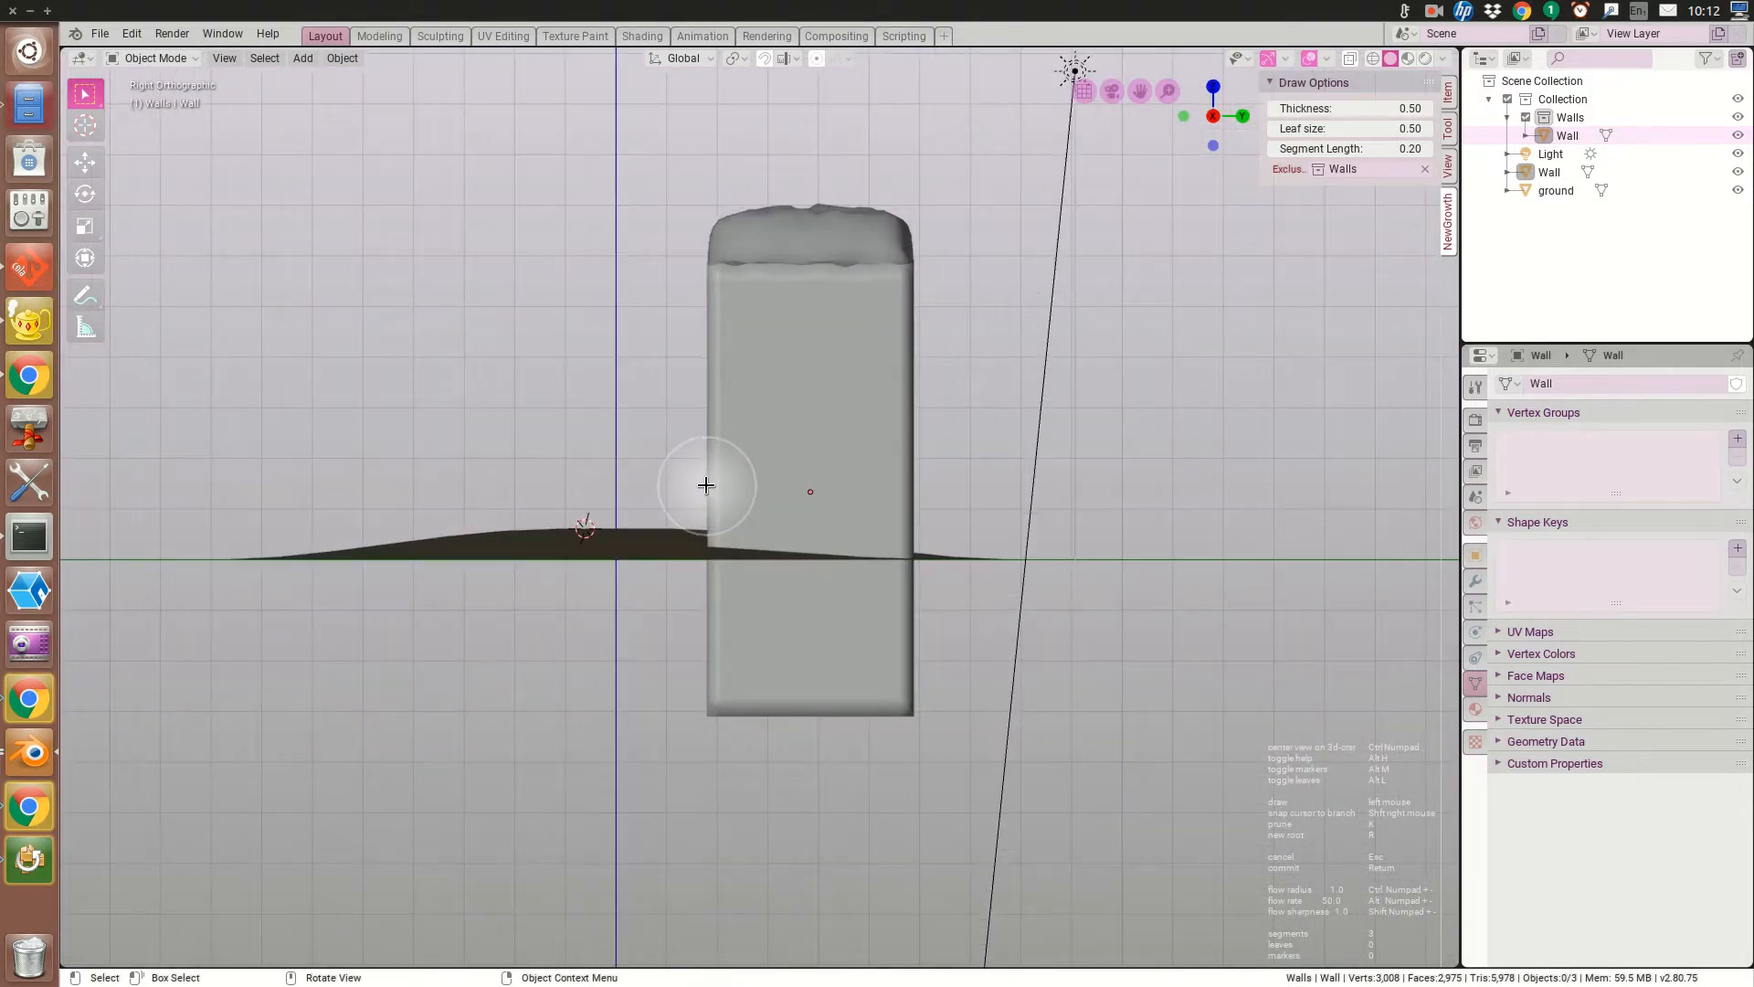
mouse_move(639, 481)
mouse_down()
mouse_move(686, 372)
mouse_move(692, 293)
mouse_move(696, 309)
mouse_up()
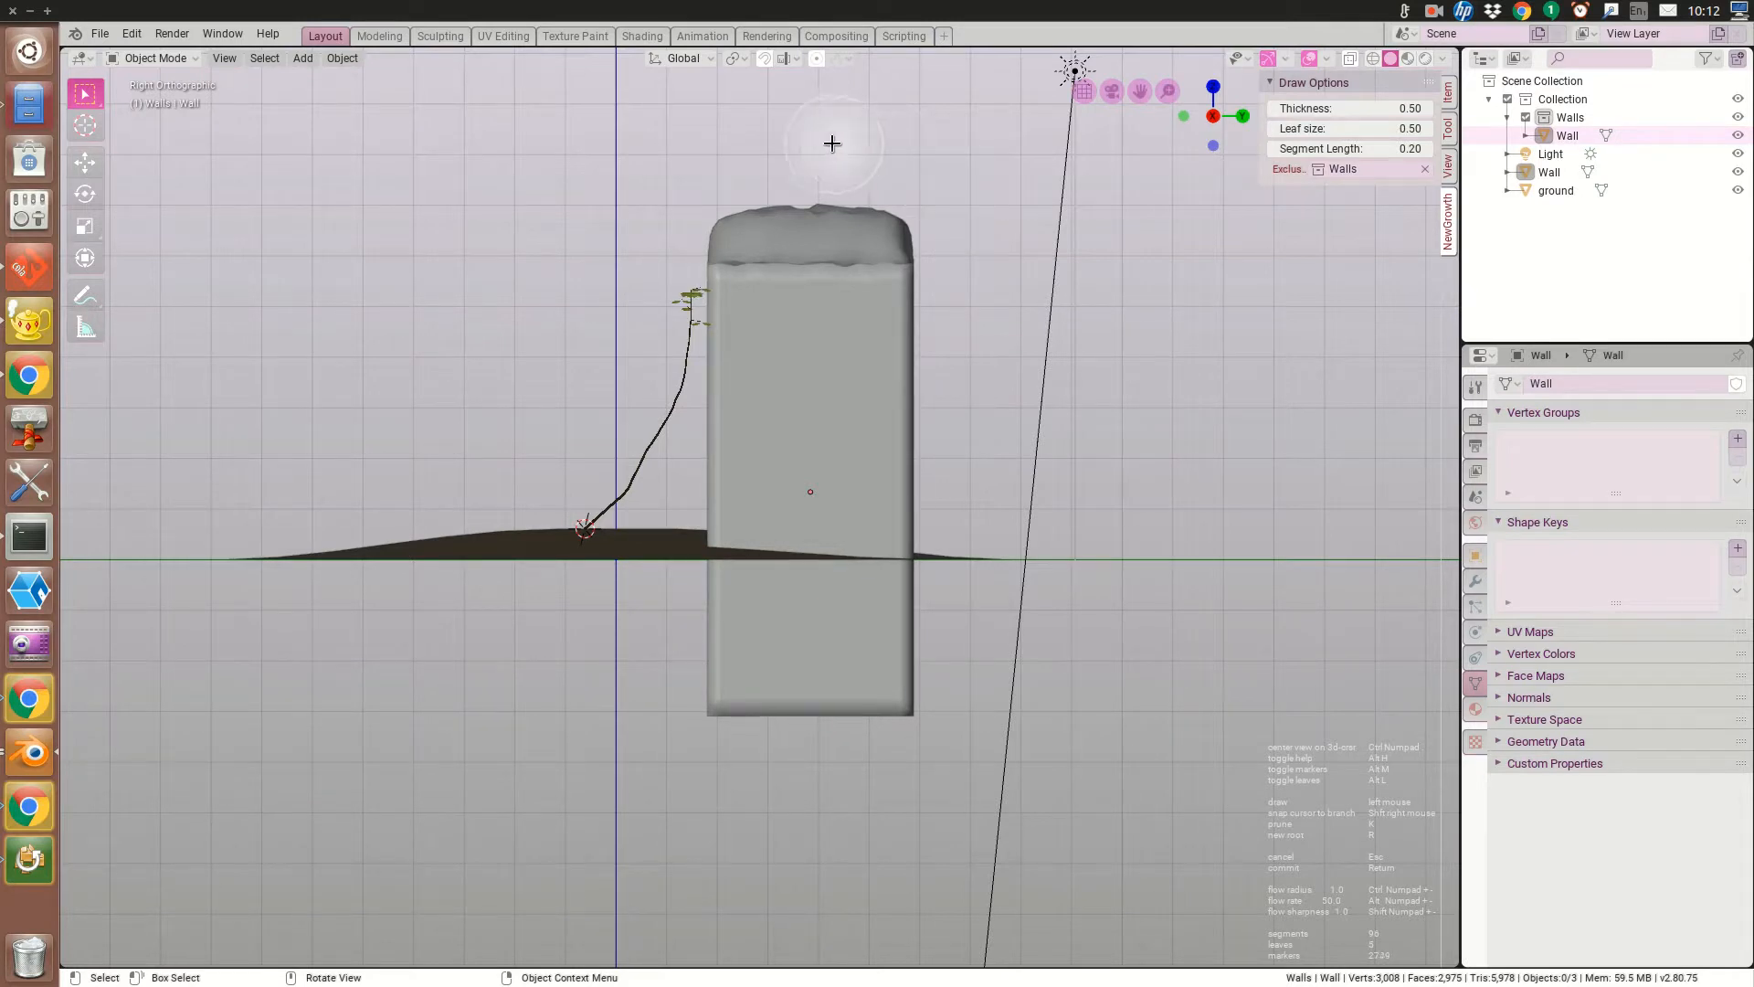
mouse_move(731, 153)
mouse_down()
mouse_move(677, 198)
mouse_move(671, 239)
mouse_up()
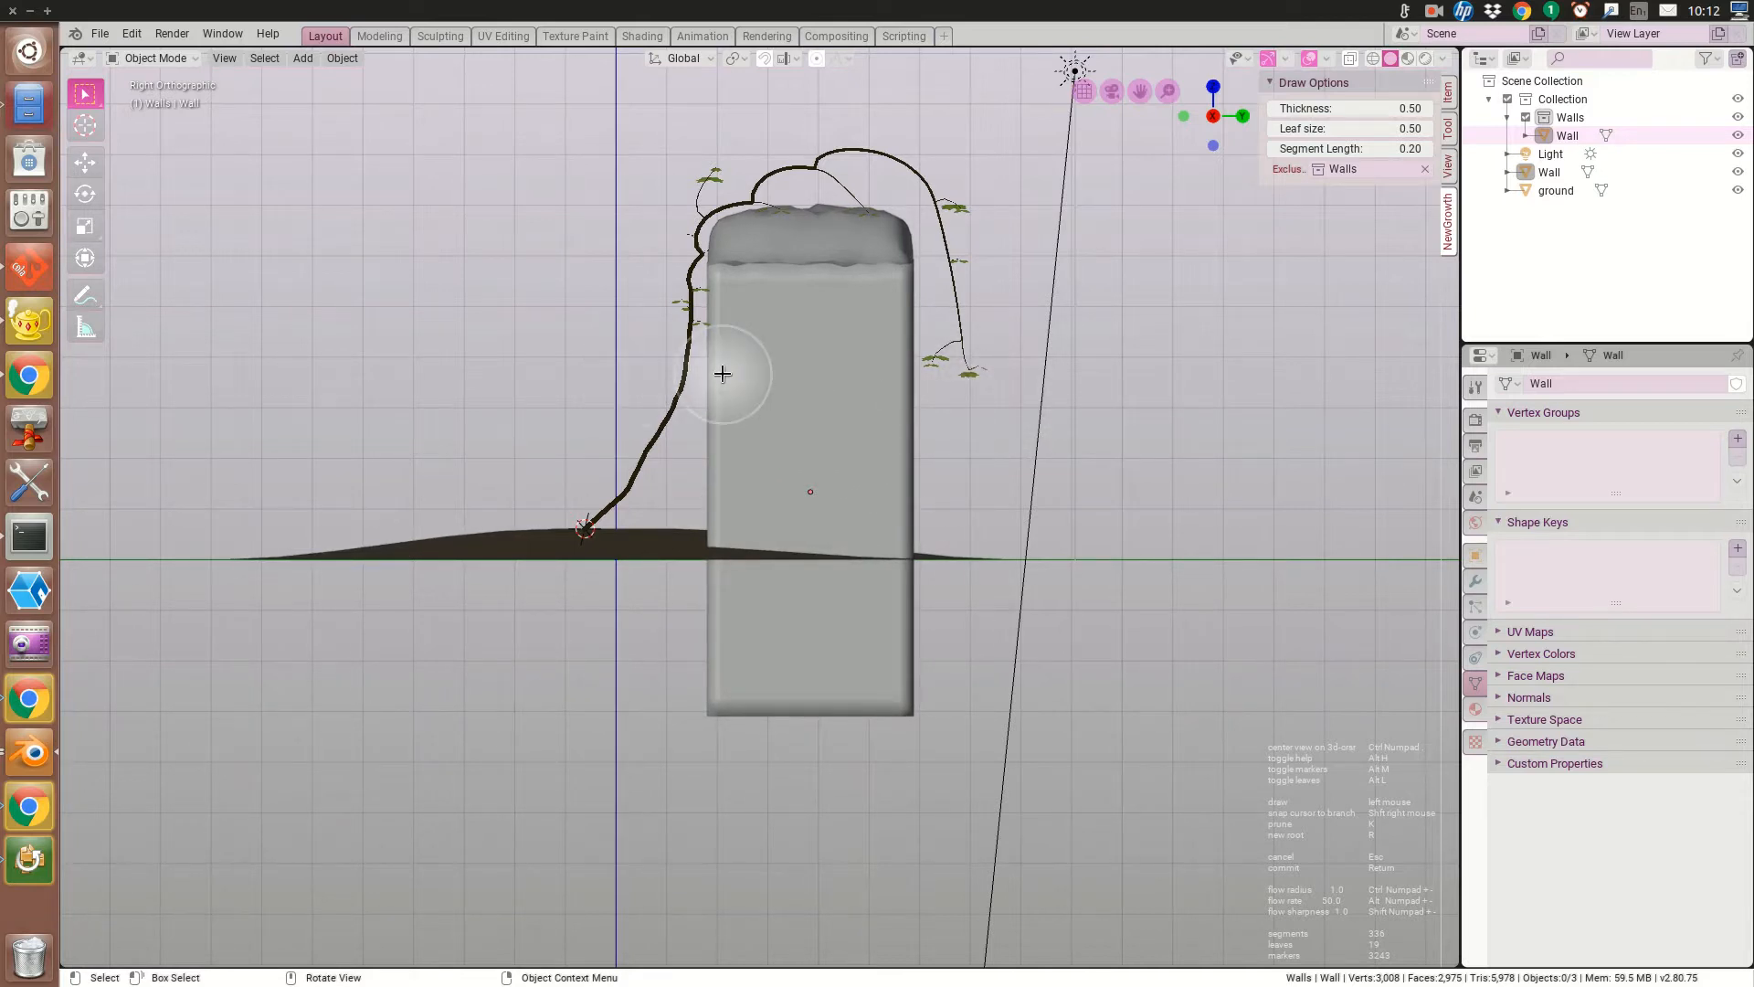
key(Escape)
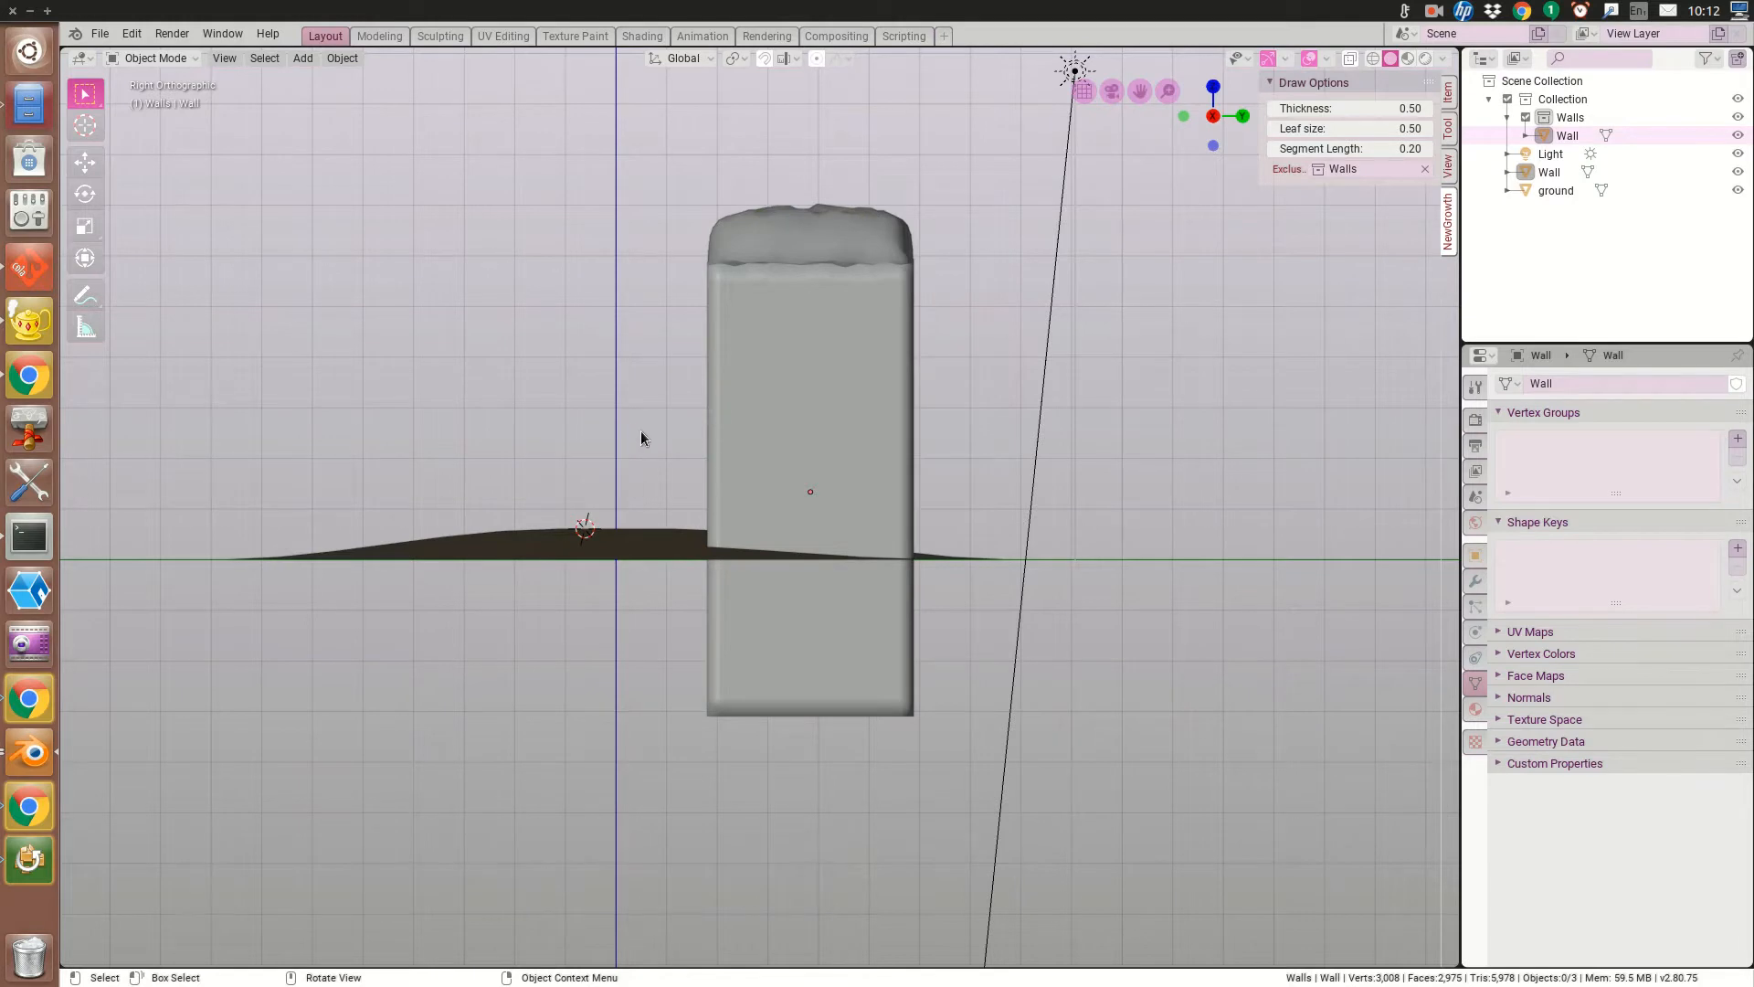
Draw a new tree from the 3D cursor up toward the wall, straight across to its far side, and back over the wall's top.
click(306, 66)
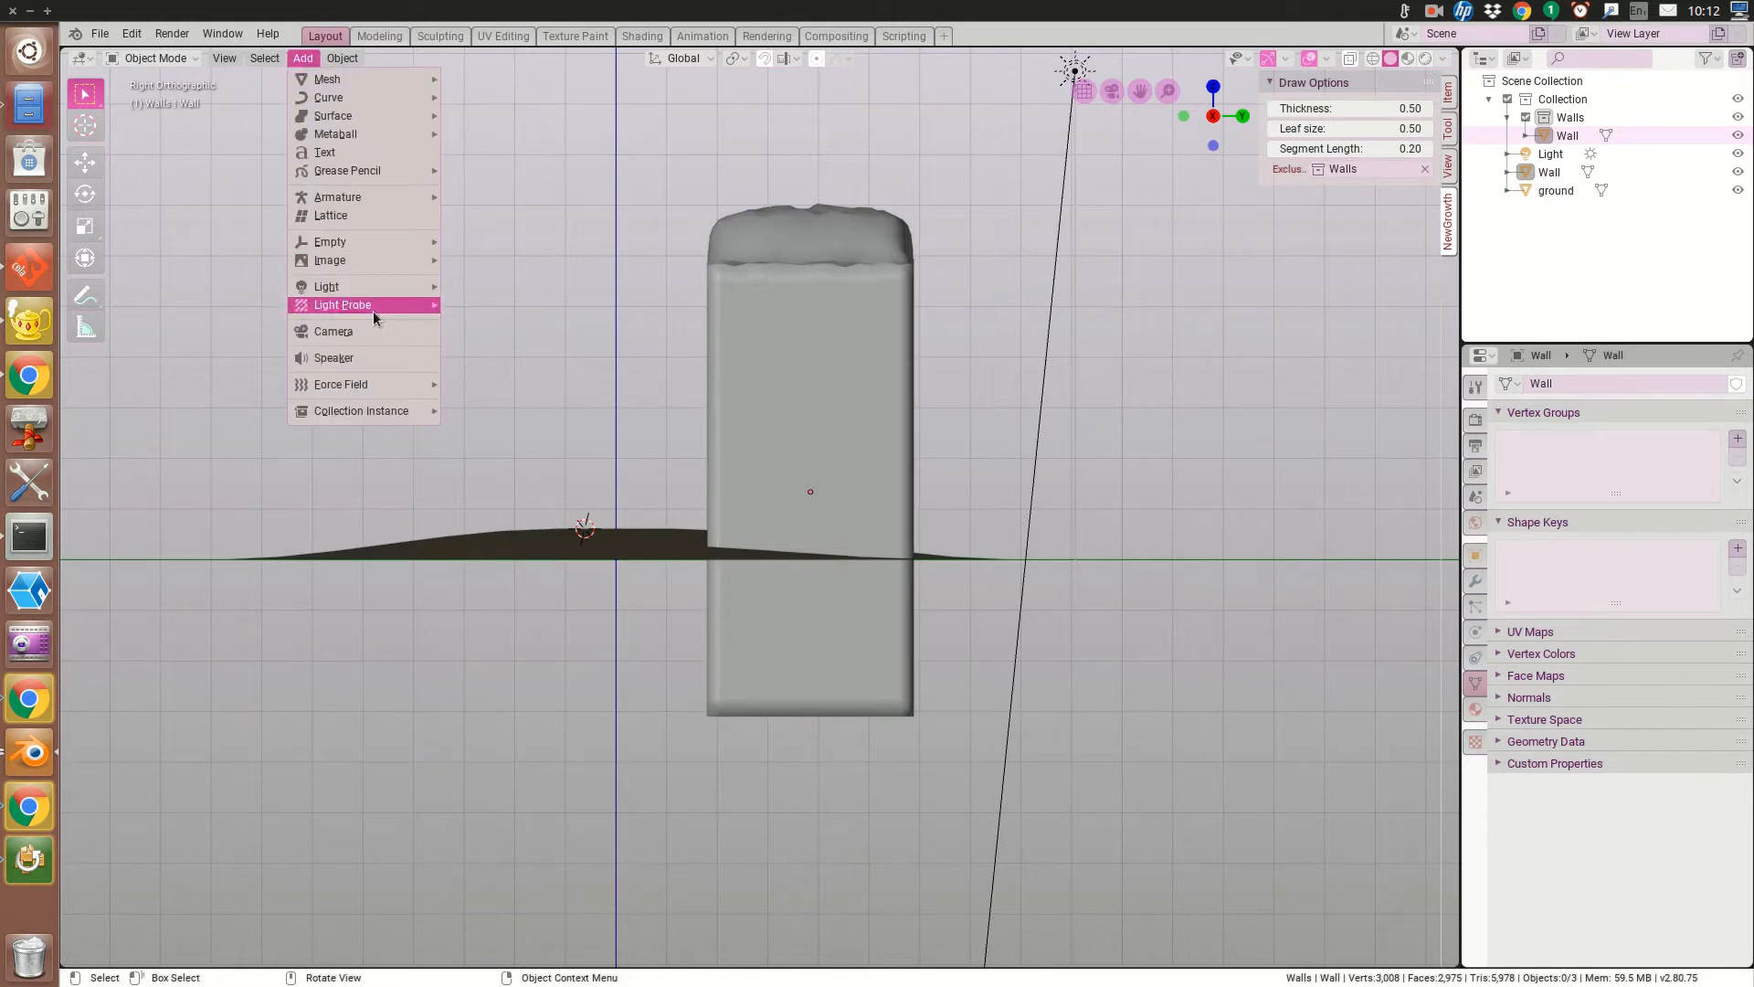
mouse_move(361, 87)
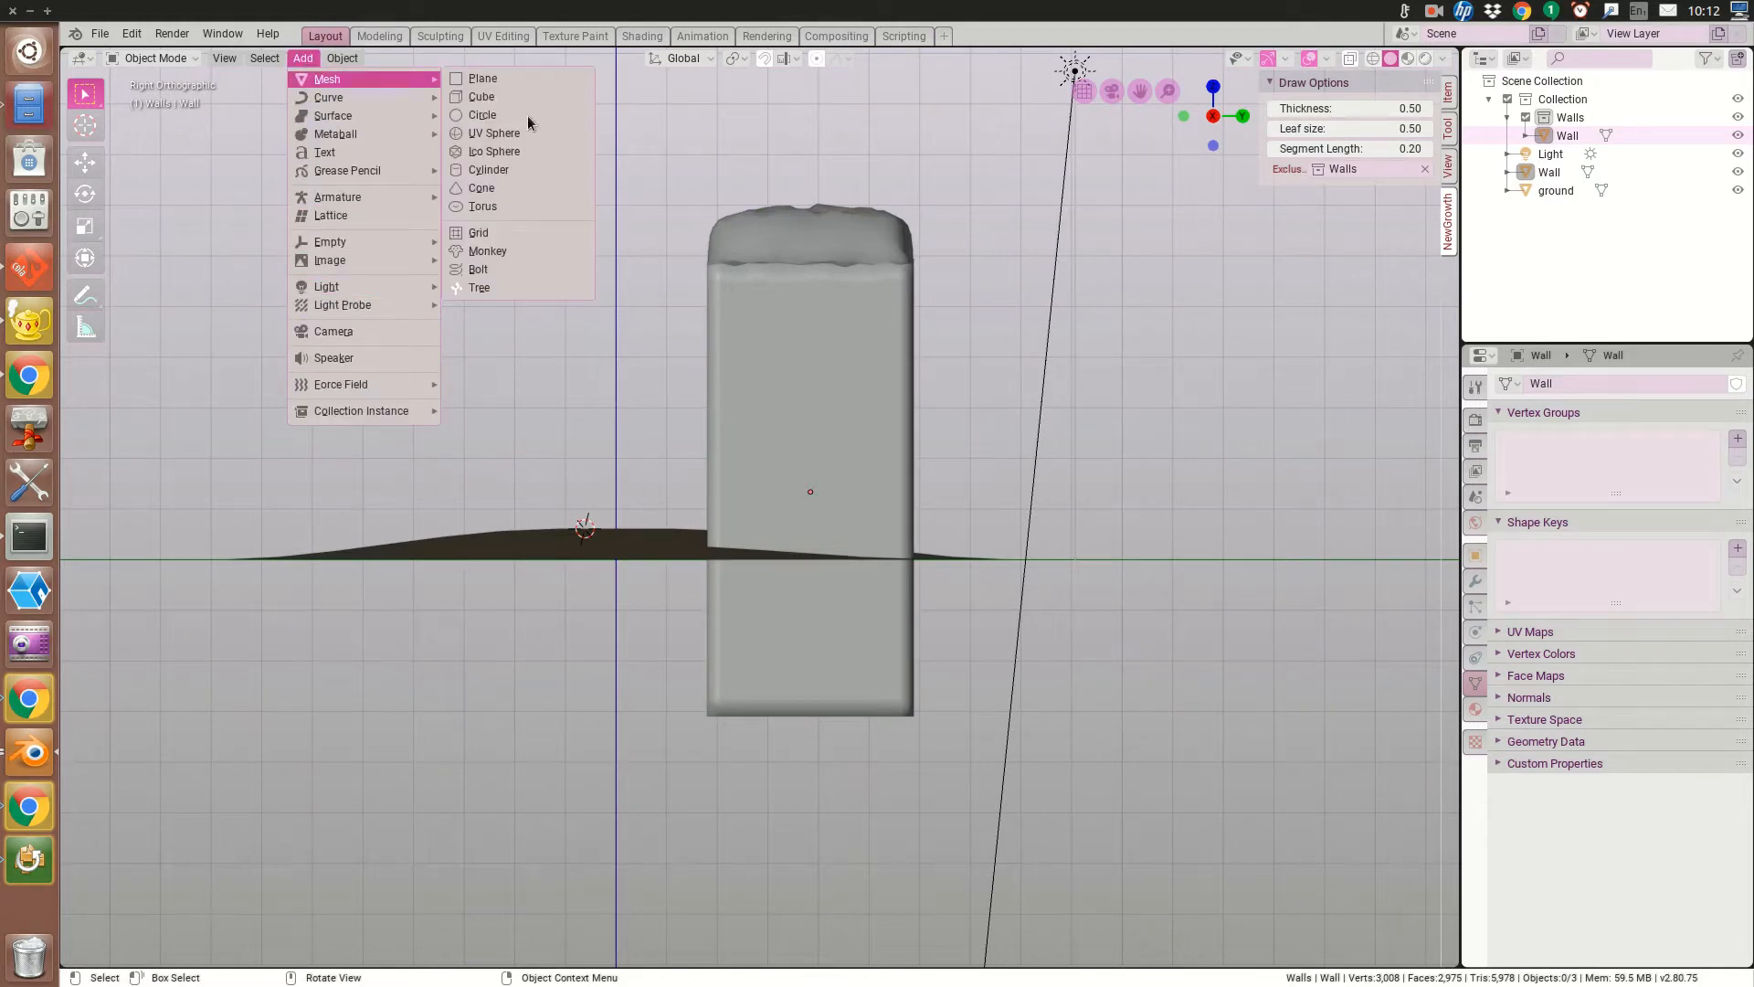
click(512, 290)
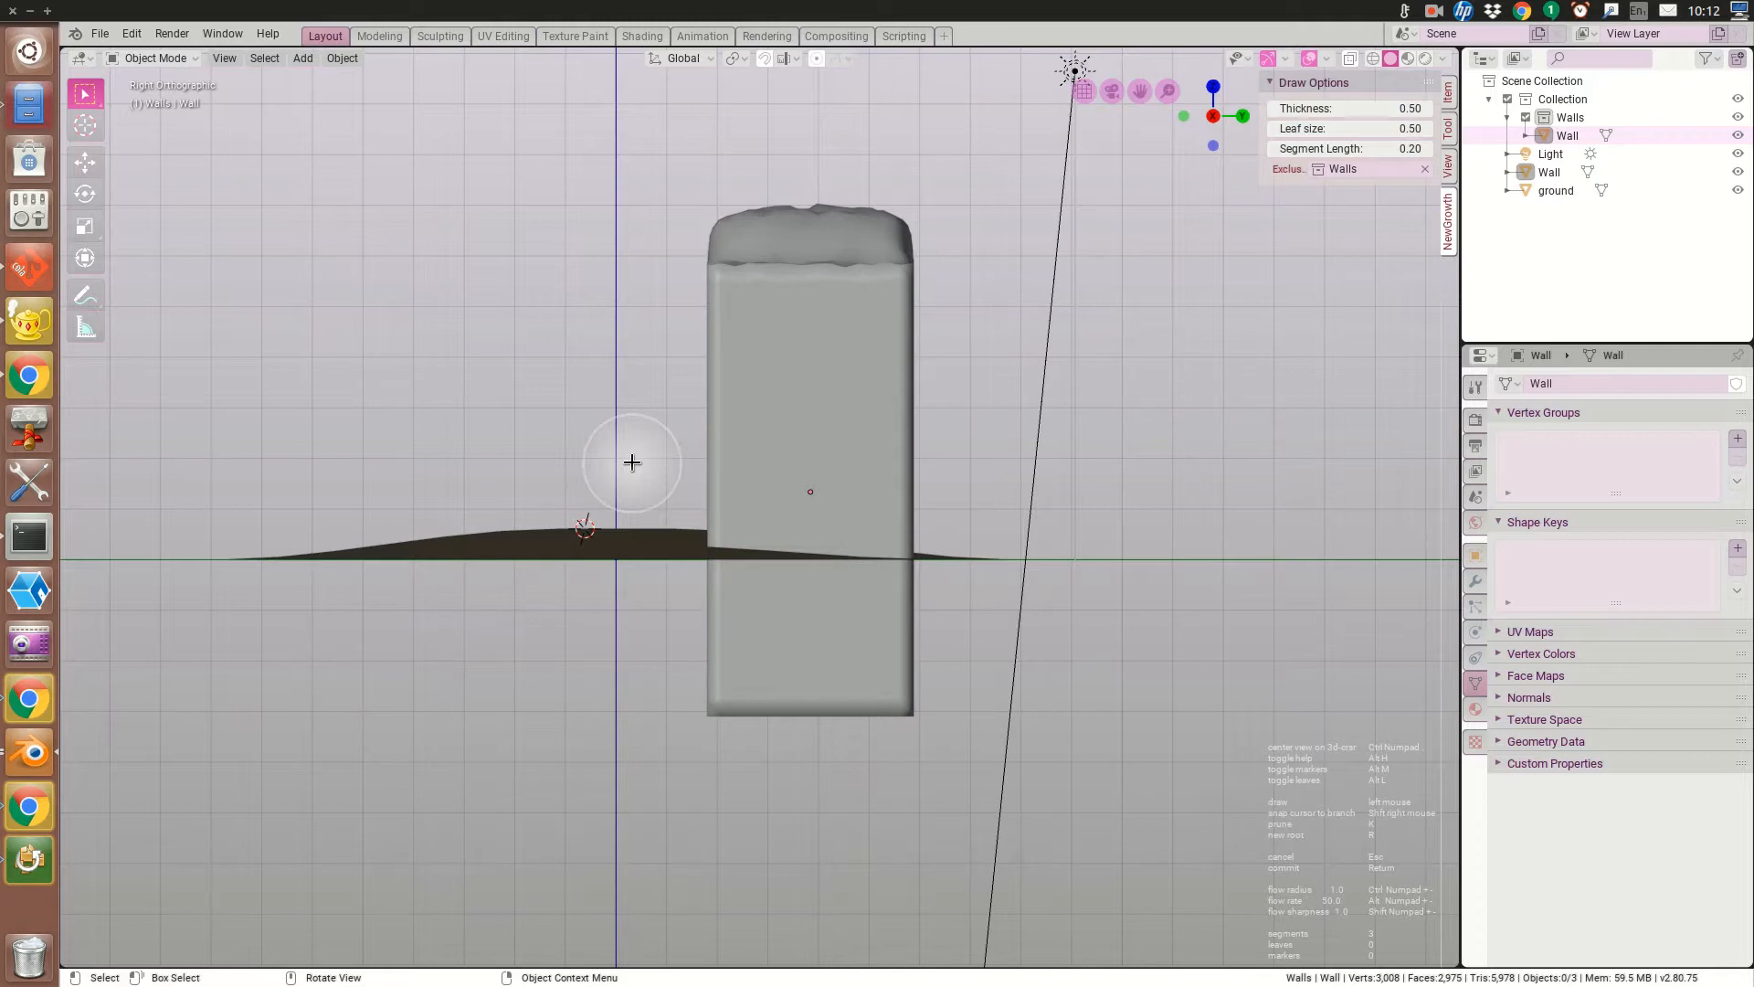
drag(625, 458, 645, 373)
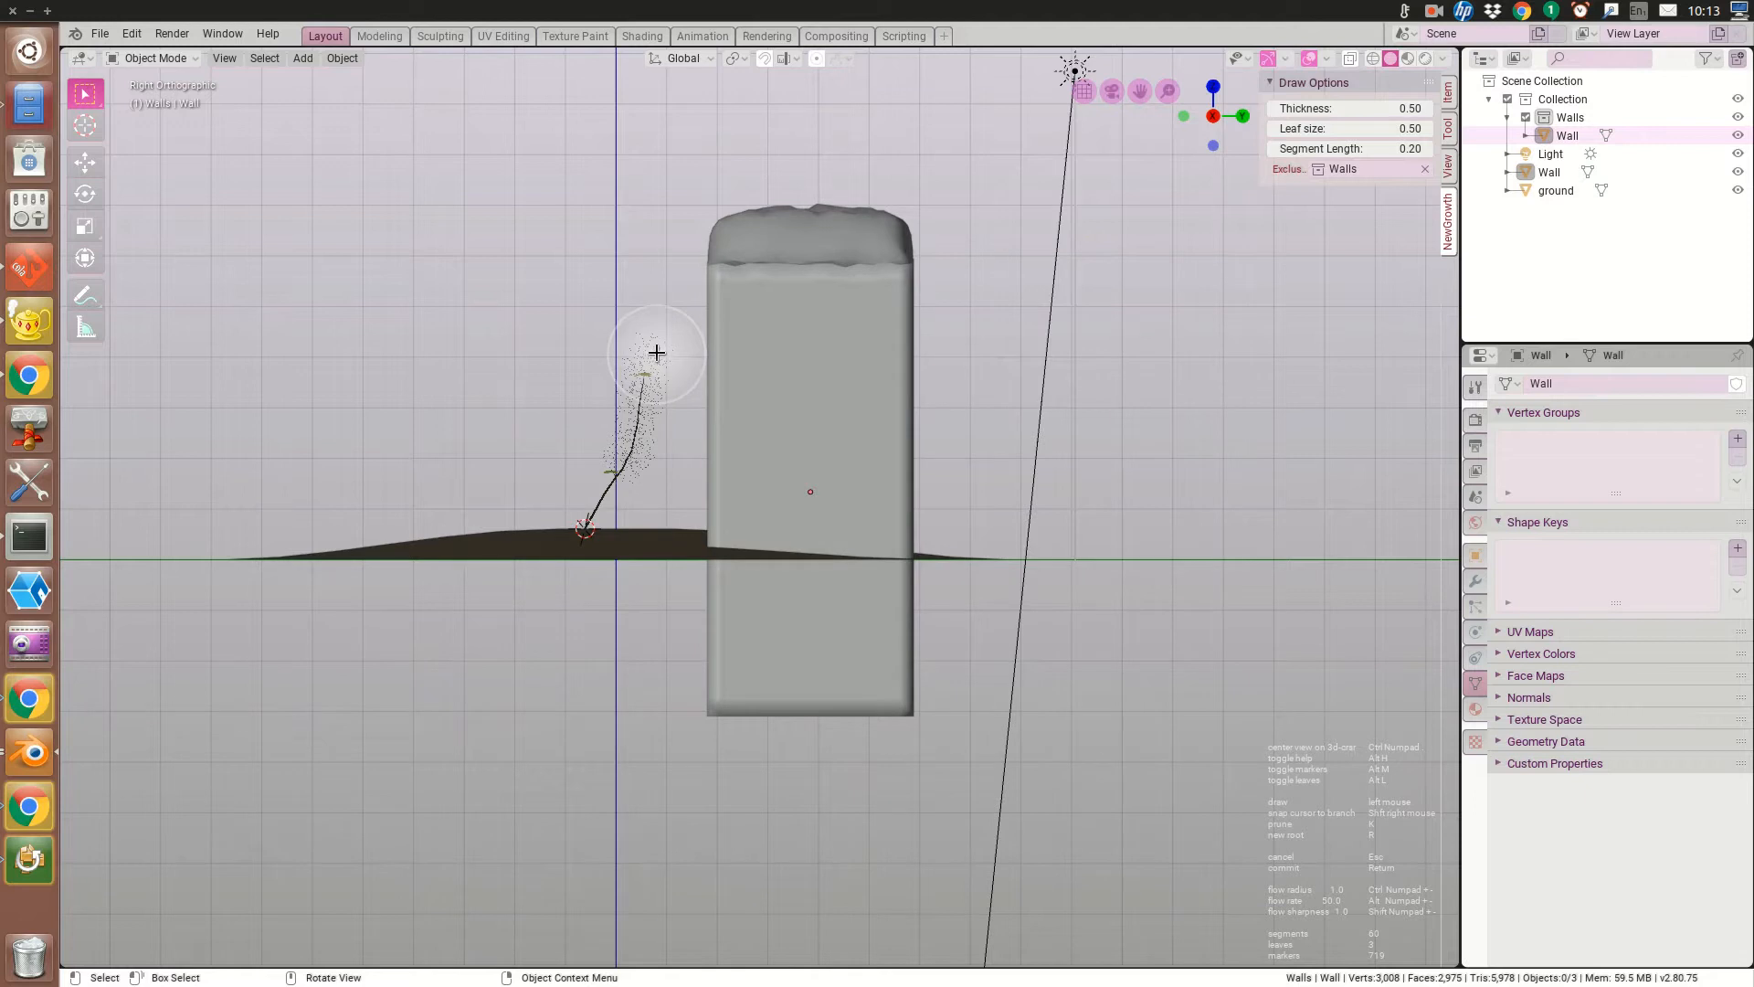
mouse_move(675, 359)
mouse_down()
mouse_move(979, 373)
mouse_move(969, 231)
mouse_up()
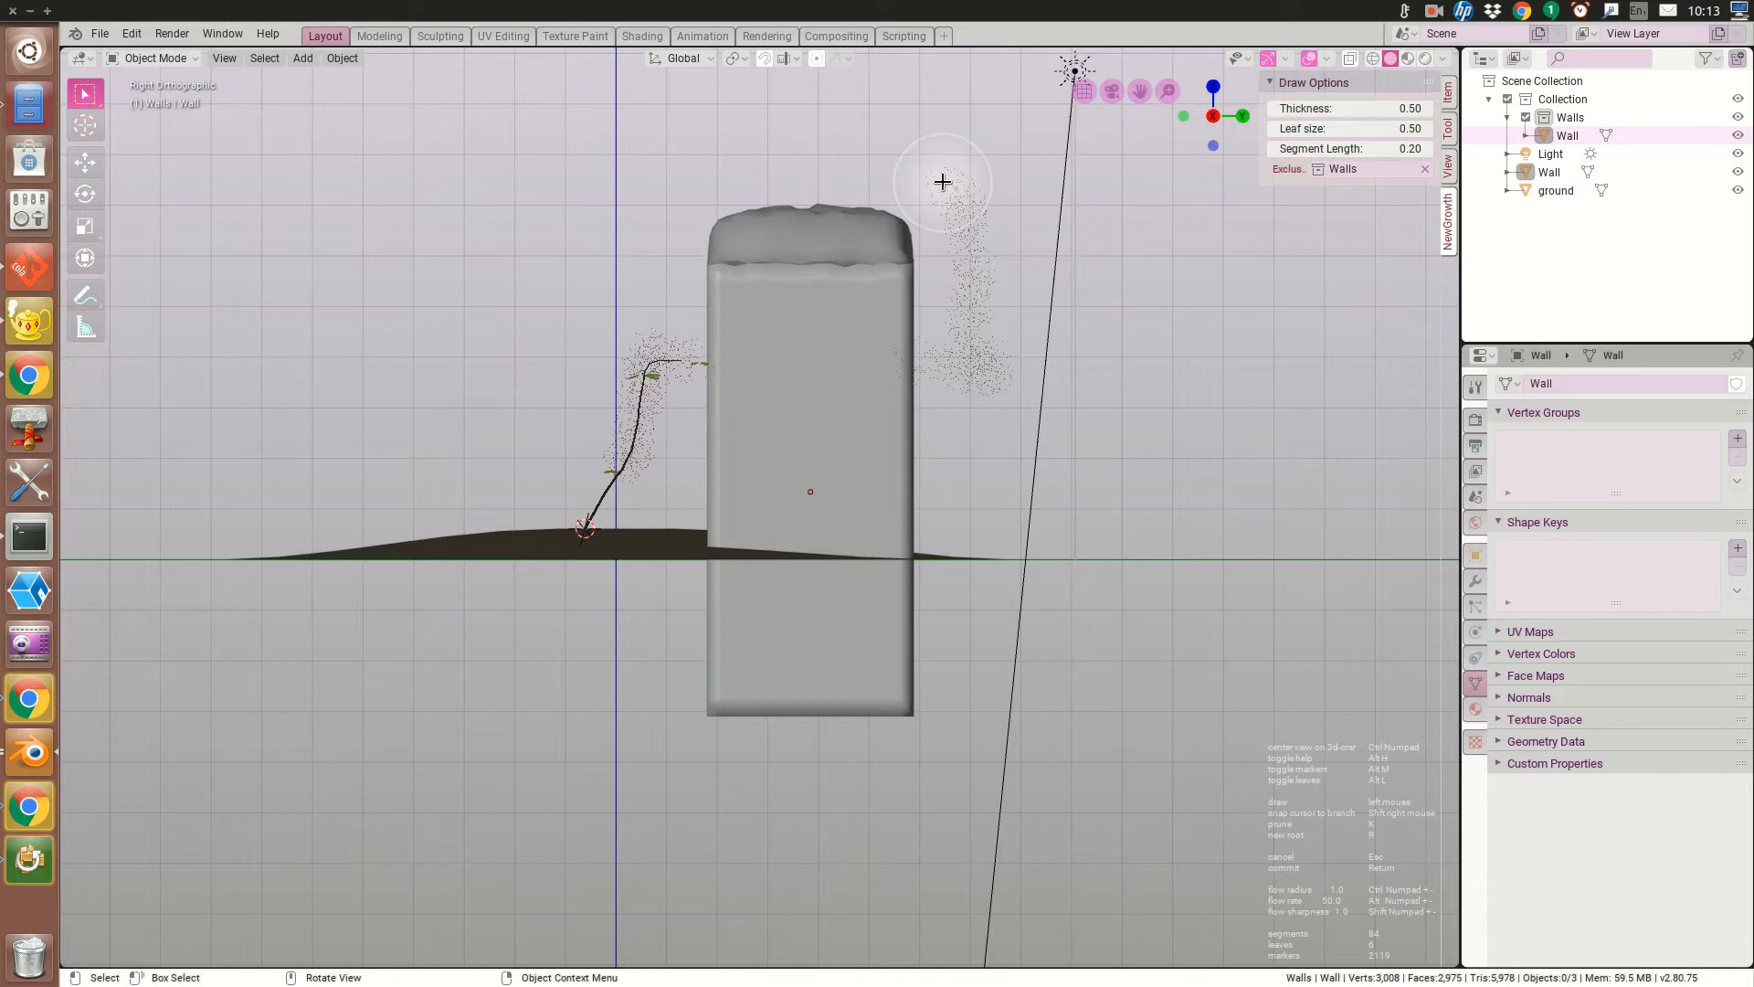
mouse_move(943, 182)
mouse_down()
mouse_move(709, 180)
mouse_move(669, 238)
mouse_move(662, 308)
mouse_up()
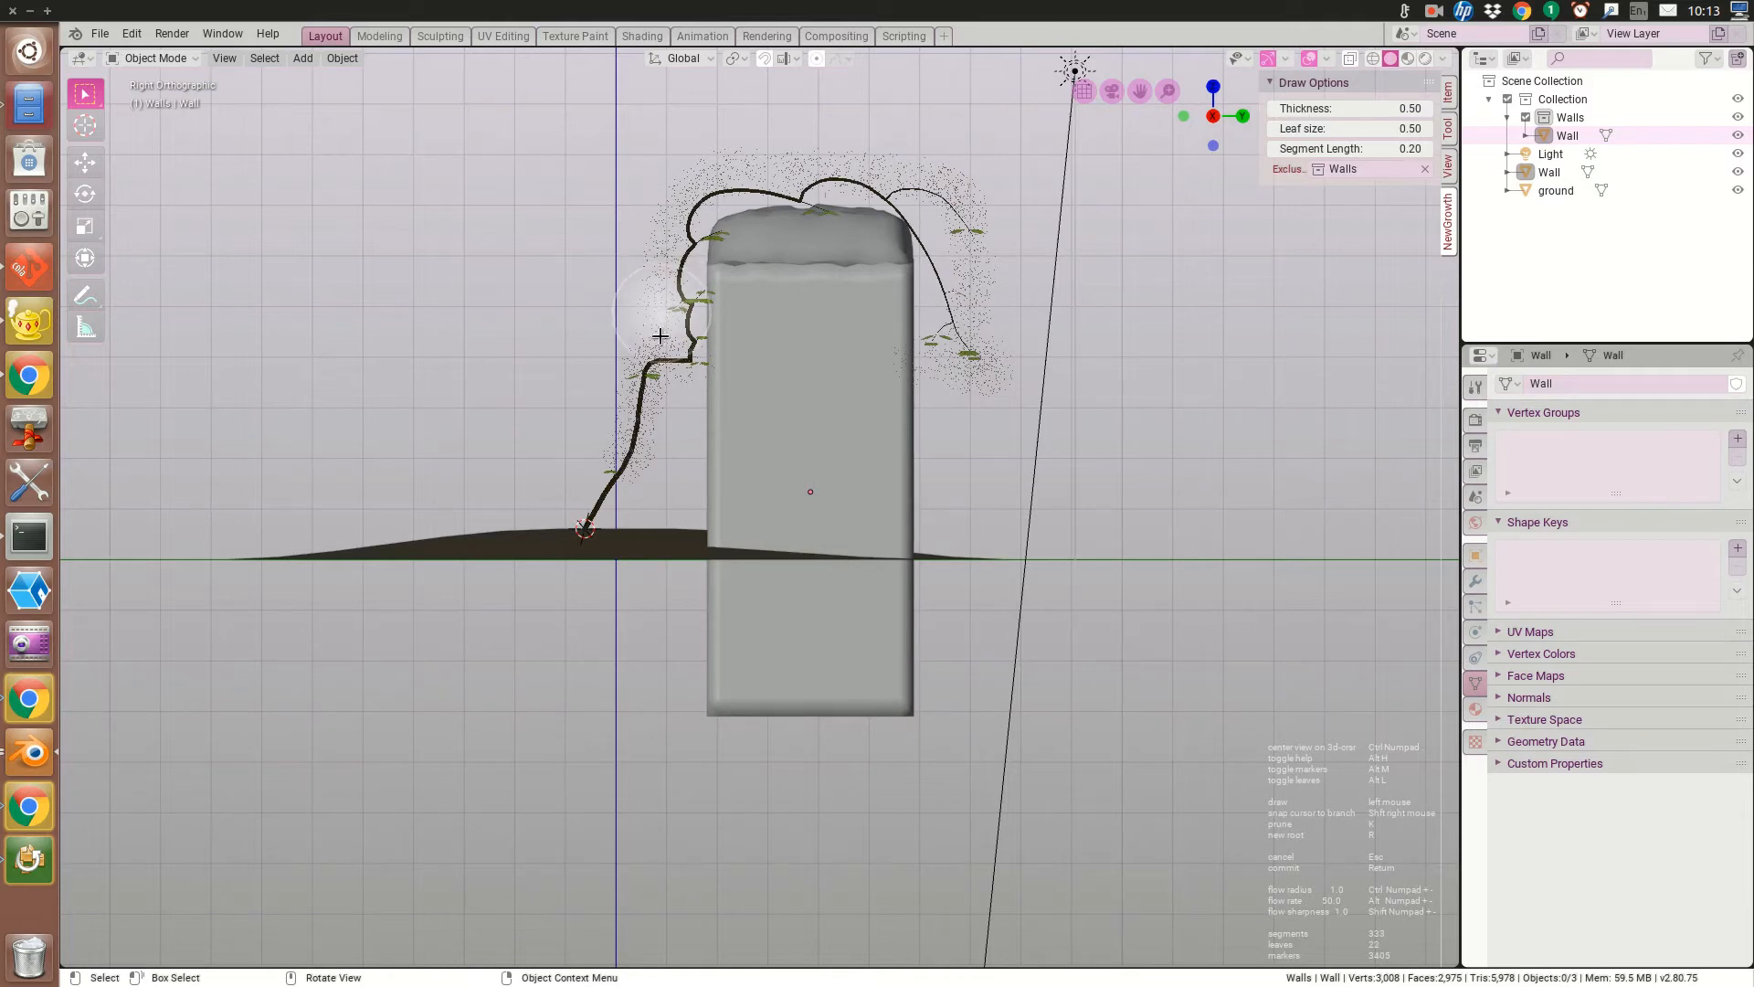